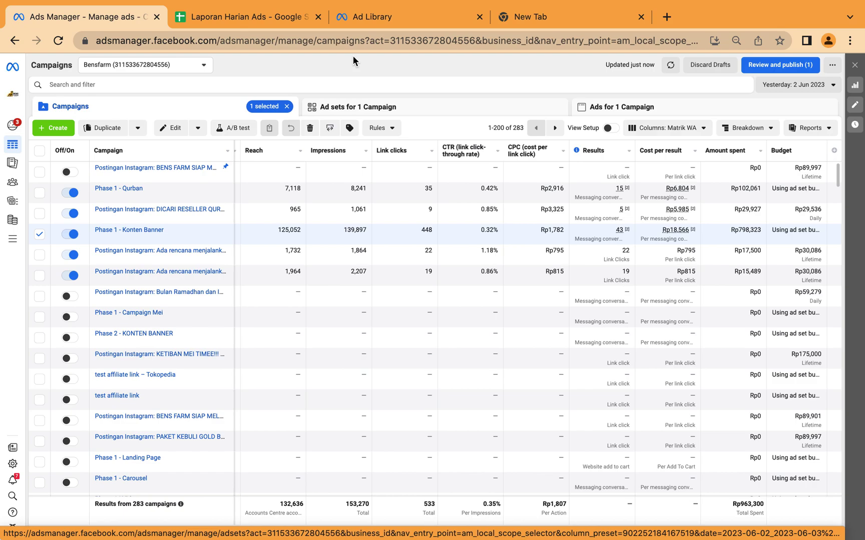
Switch to Notes and add a "KPI" line above the budget example in the Analisa Hasil Iklan note
key(ctrl+Left)
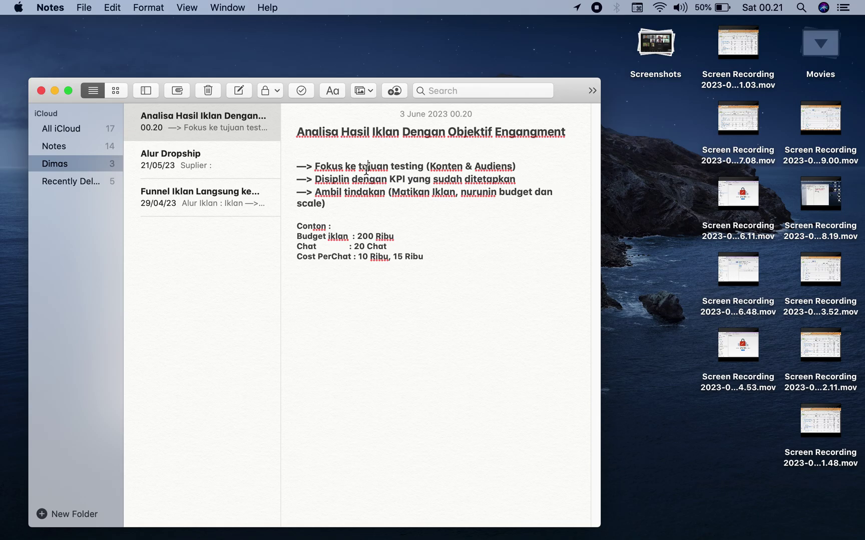
click(523, 164)
click(308, 218)
key(Return)
key(Return)
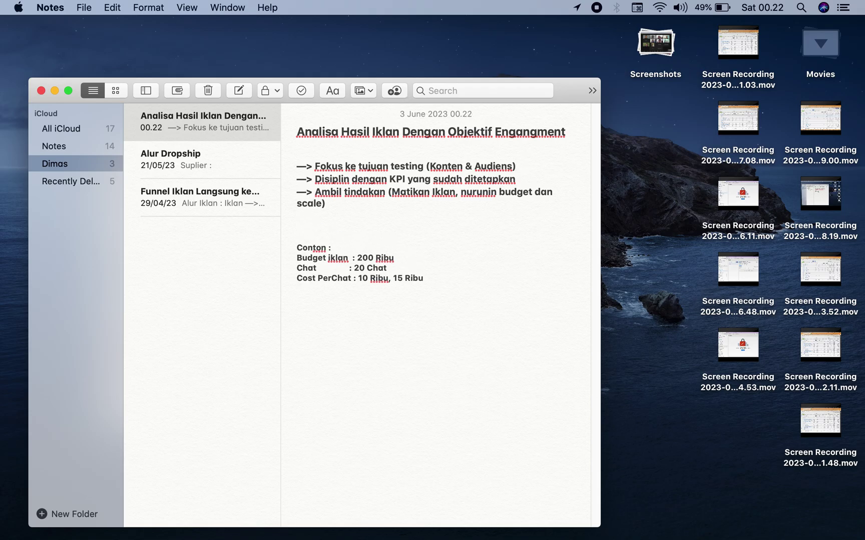
text(KPI)
key(BackSpace)
key(BackSpace)
text(PO)
key(BackSpace)
text(I)
Examine the chat and cost-per-chat targets in the note's budget example
double_click(342, 277)
double_click(363, 277)
click(385, 279)
mouse_move(370, 278)
mouse_down()
mouse_move(389, 279)
mouse_move(361, 279)
mouse_up()
click(394, 280)
click(433, 279)
click(345, 269)
key(ctrl+Right)
key(ctrl+Left)
click(522, 169)
Switch to Ads Manager and open the list of ad sets in the Phase 1 - Konten Banner campaign
key(super+Tab)
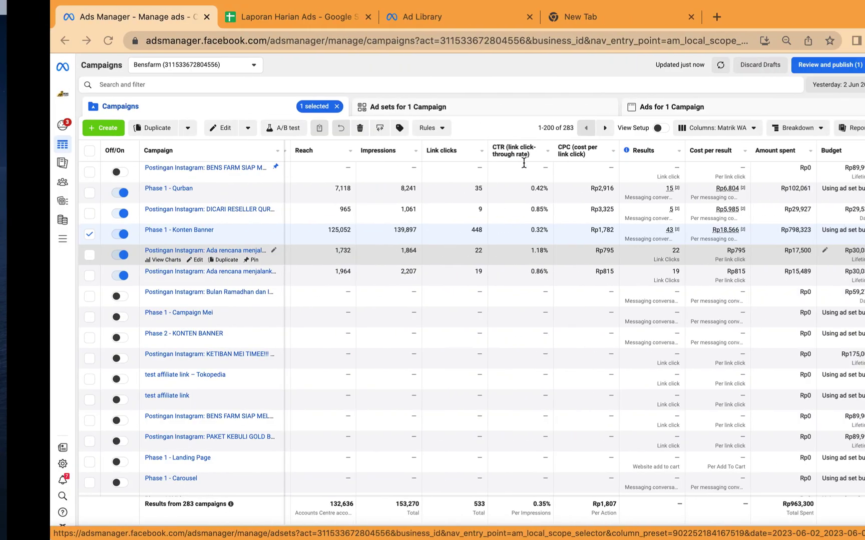
click(144, 230)
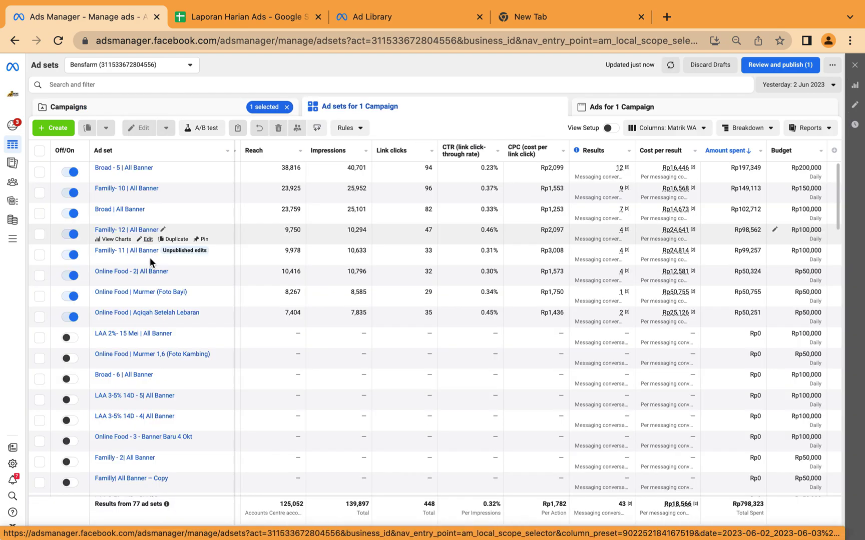
scroll(156, 347, down, 8)
scroll(156, 350, down, 10)
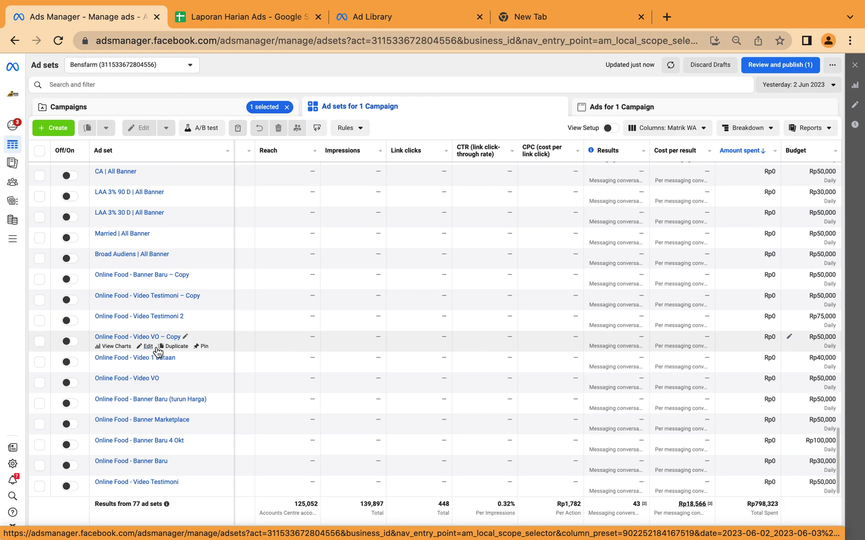
Select the ad sets Online Food - Banner Baru – Copy, Online Food - Video Testimoni – Copy and Online Food - Video Testimoni 2
click(41, 281)
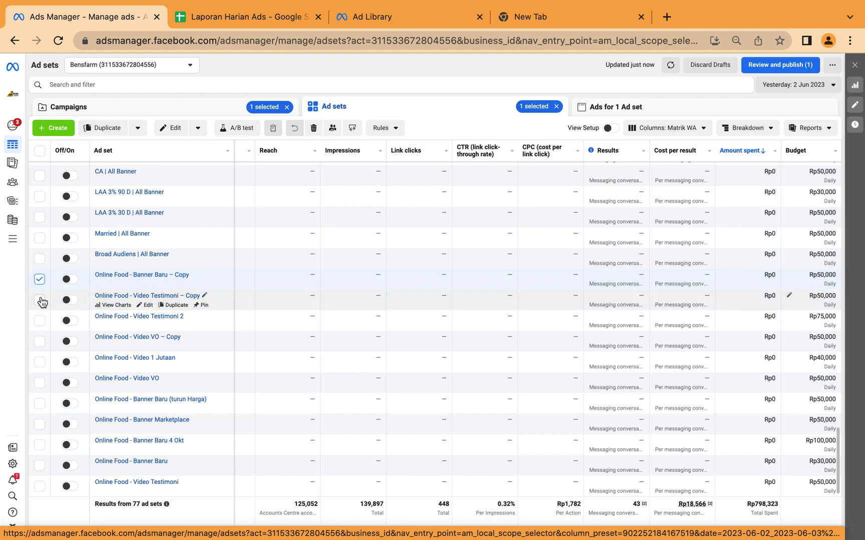
click(40, 301)
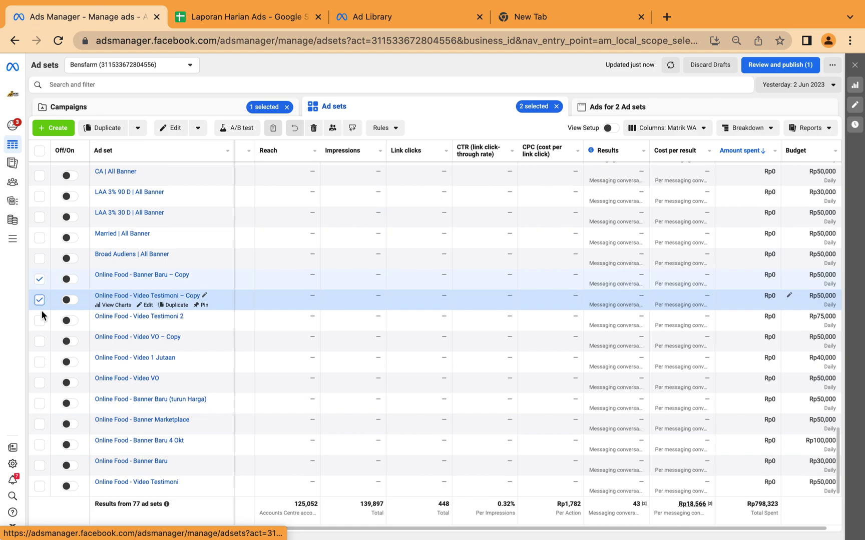
click(39, 321)
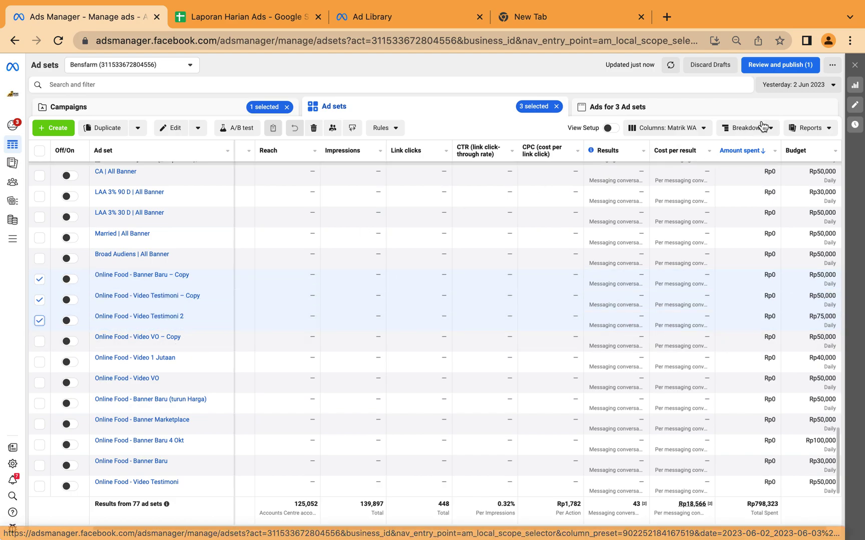
Set the reporting date range of the ad sets to Maximum
click(795, 88)
click(801, 122)
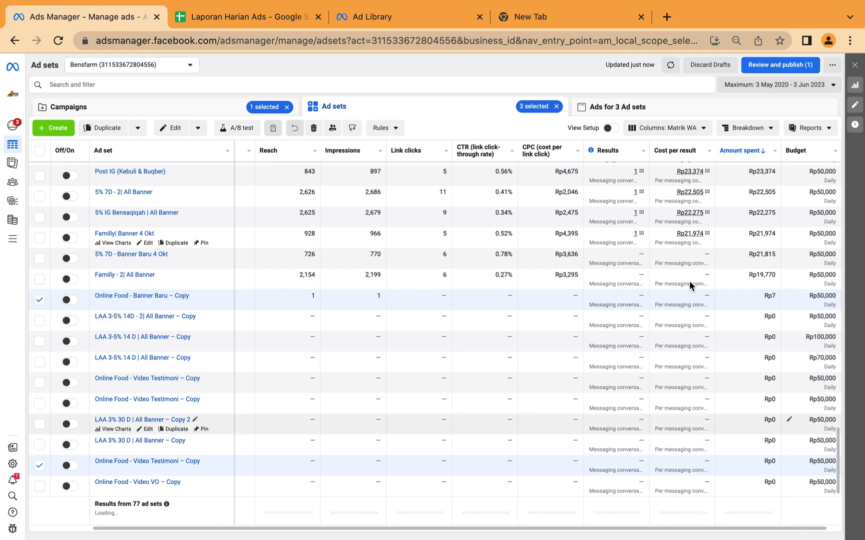
scroll(111, 421, left, 2)
scroll(112, 420, left, 1)
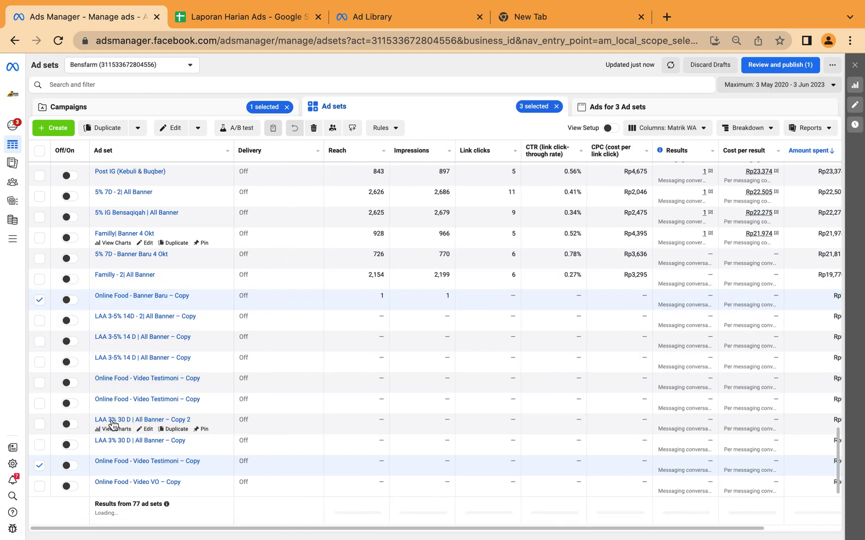
Clear the selection of all ad sets in the campaign
scroll(112, 421, up, 6)
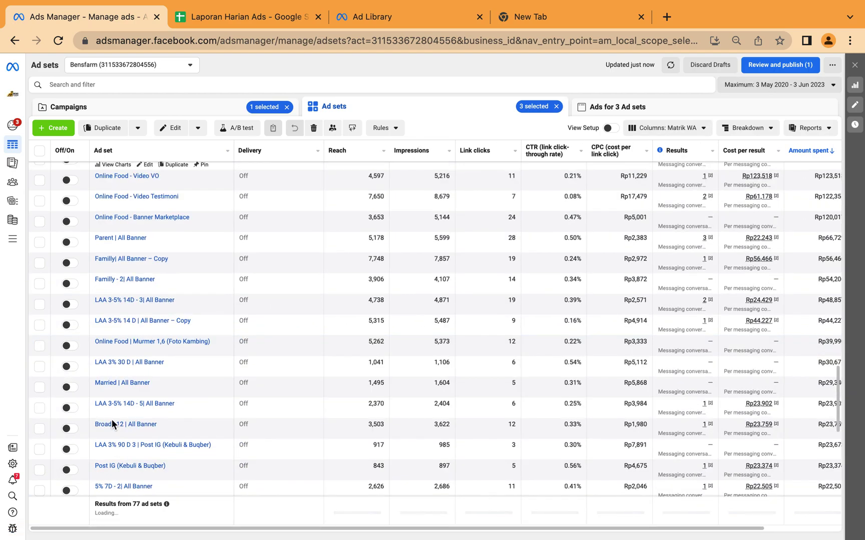
scroll(111, 423, up, 10)
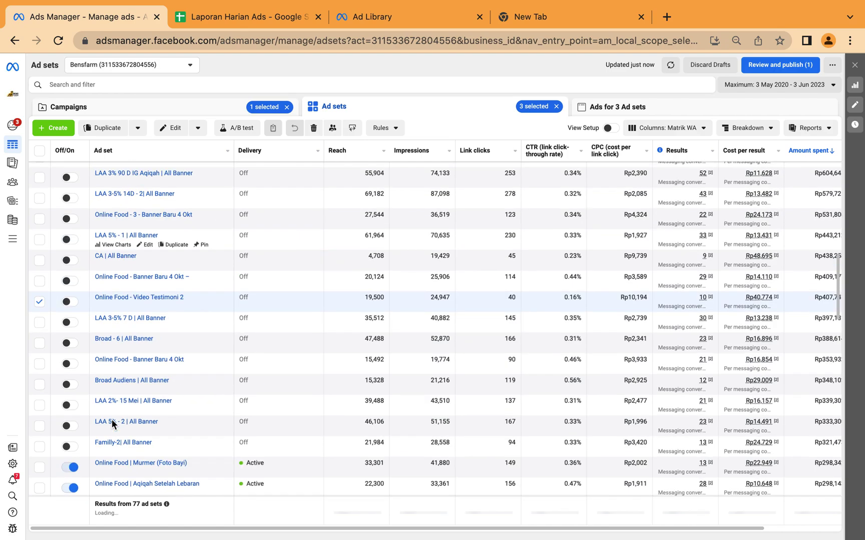
scroll(41, 157, up, 8)
click(39, 151)
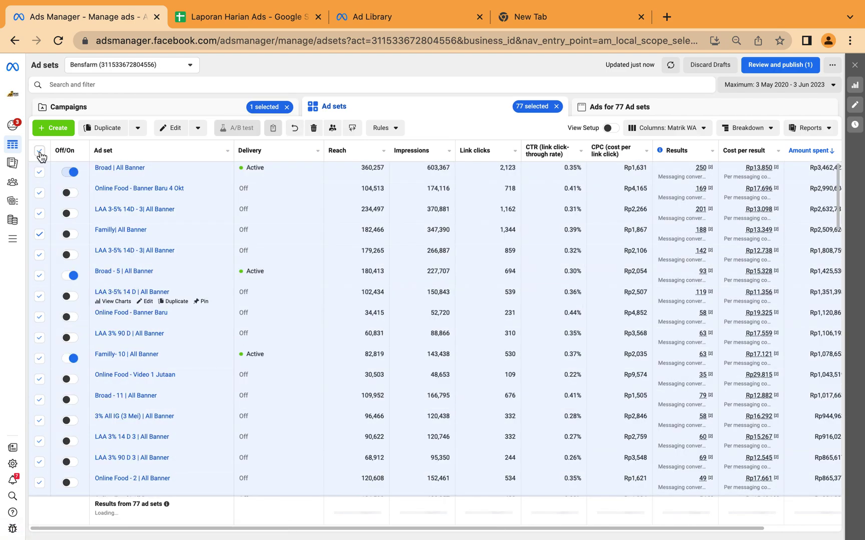
click(39, 151)
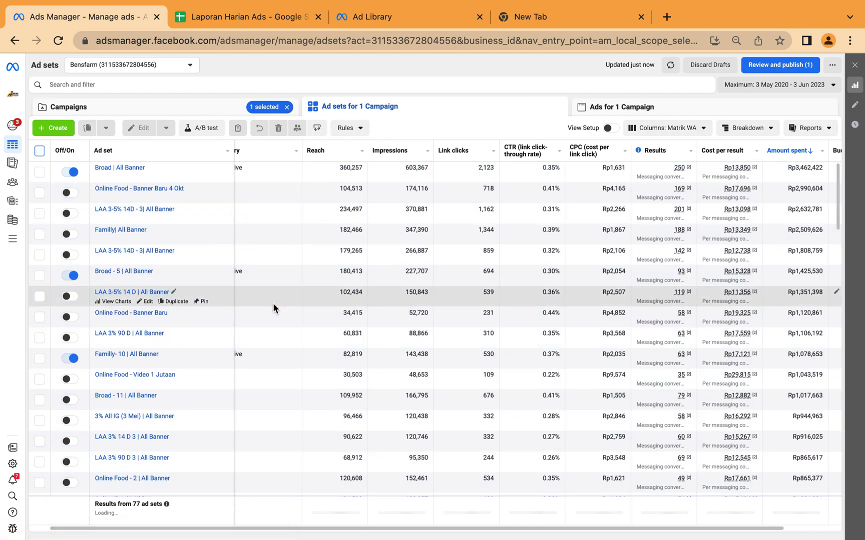
Examine the results, cost per result and amount spent of the ad sets over the maximum date range
scroll(273, 302, right, 2)
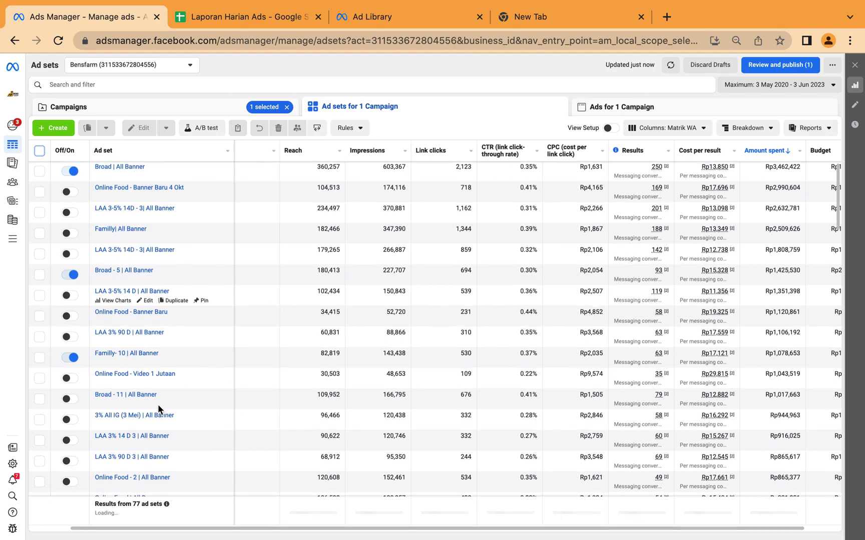
scroll(158, 409, down, 15)
scroll(158, 409, left, 2)
scroll(158, 410, right, 2)
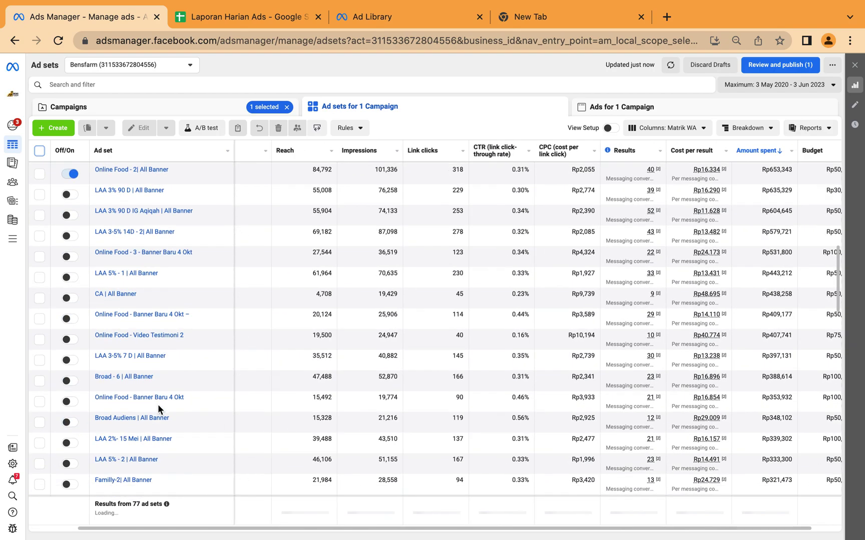
scroll(158, 409, down, 10)
scroll(158, 410, down, 2)
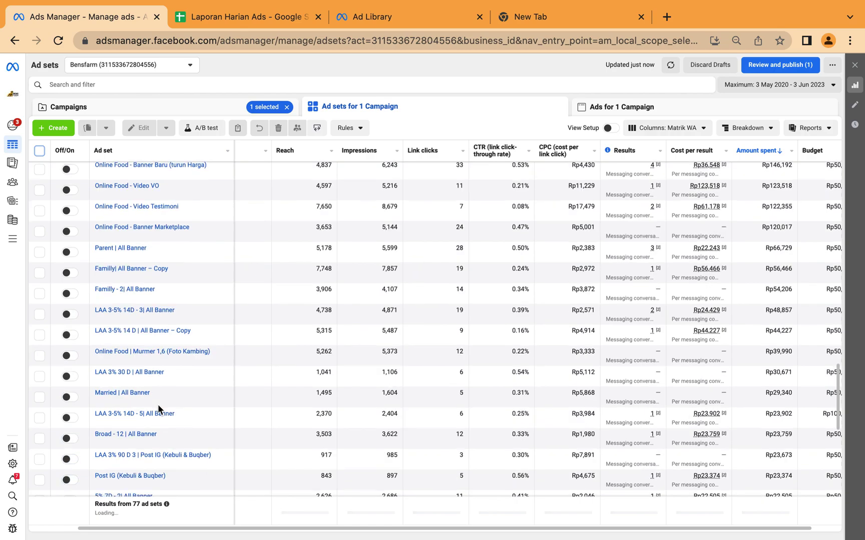
scroll(158, 409, down, 4)
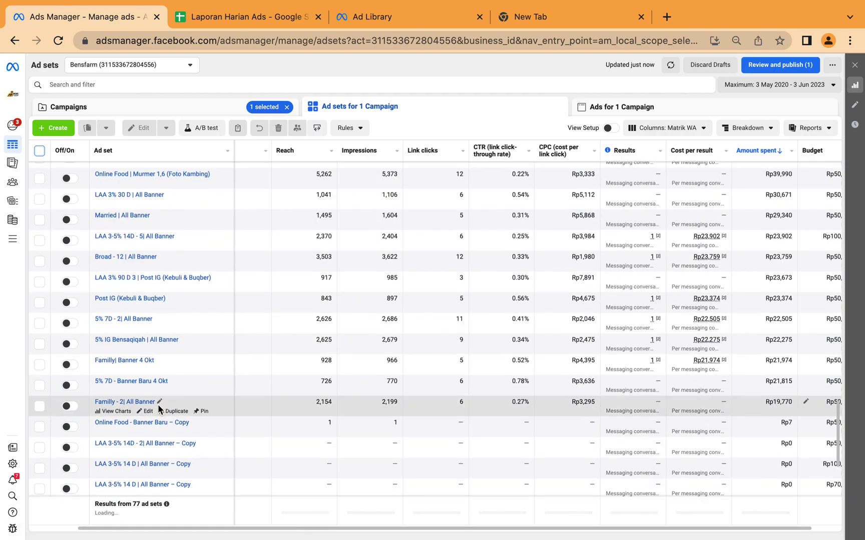
scroll(158, 409, down, 3)
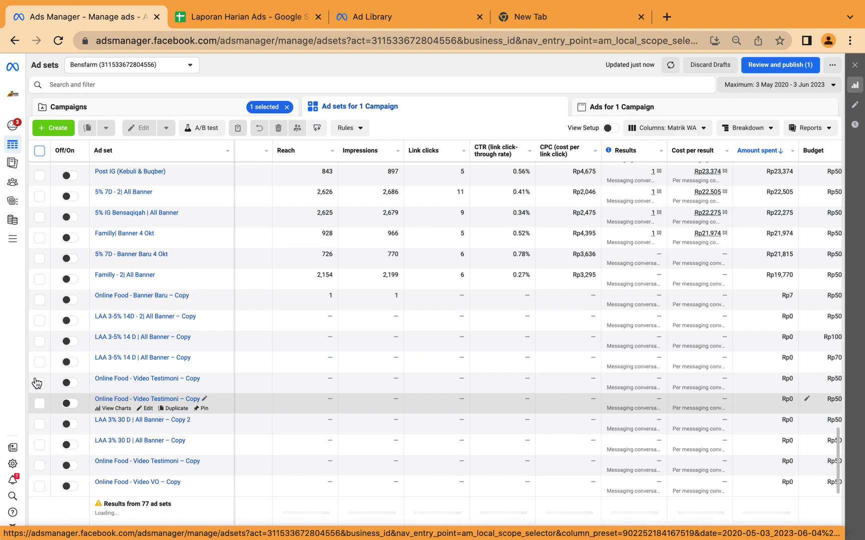
scroll(148, 354, up, 4)
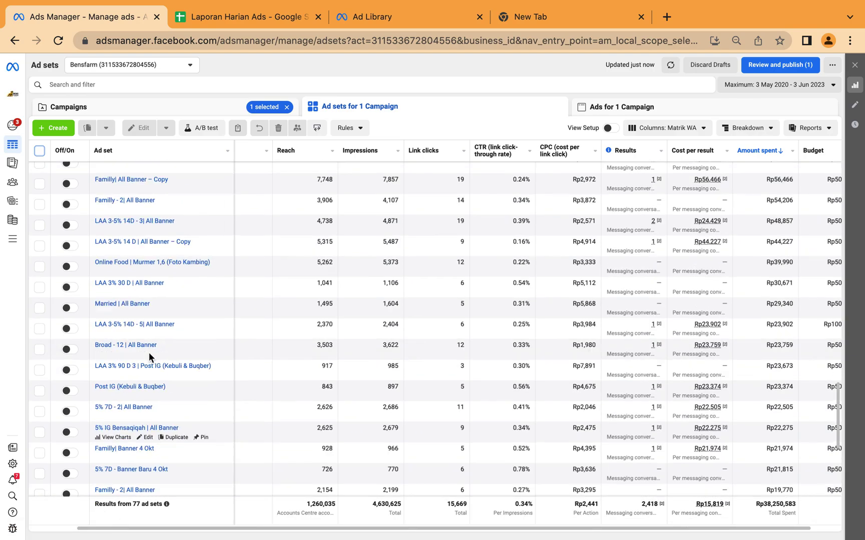
scroll(149, 353, up, 1)
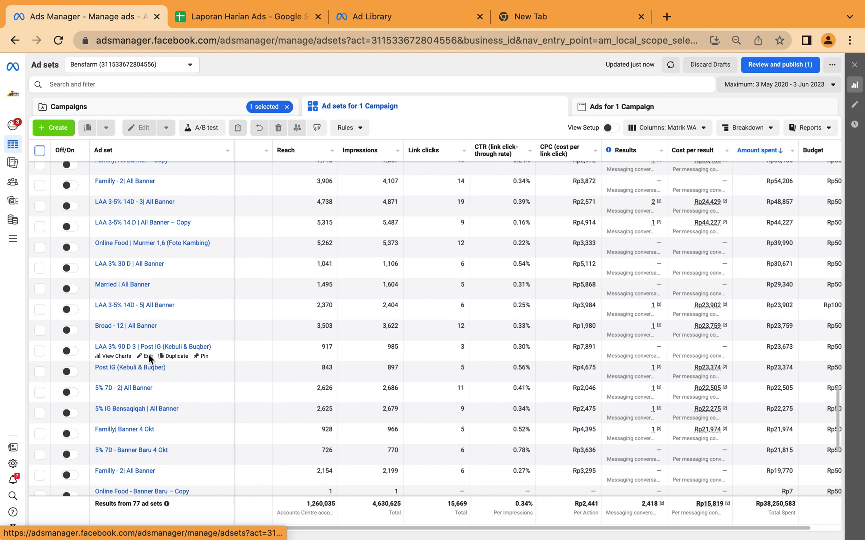
scroll(148, 354, up, 3)
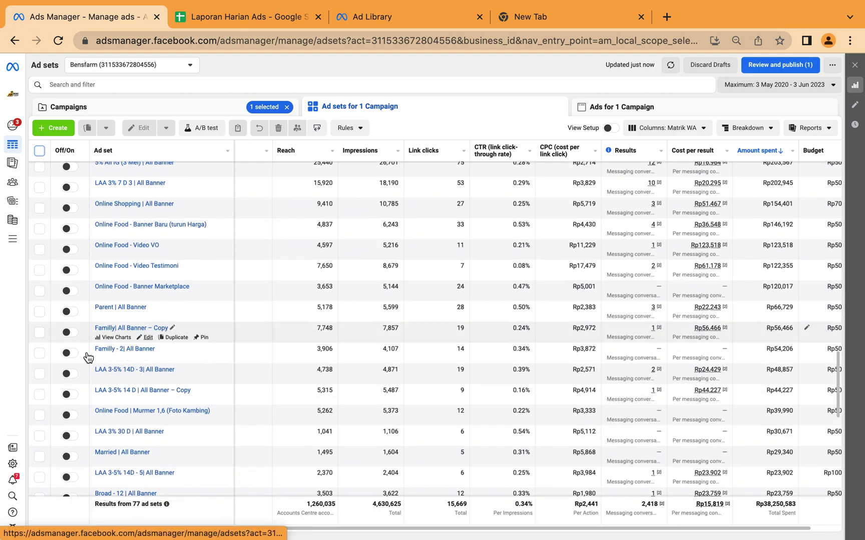
Select the Online Food ad sets Video VO, Video Testimoni and Banner Marketplace, leaving Banner Baru (turun Harga) unselected
click(39, 291)
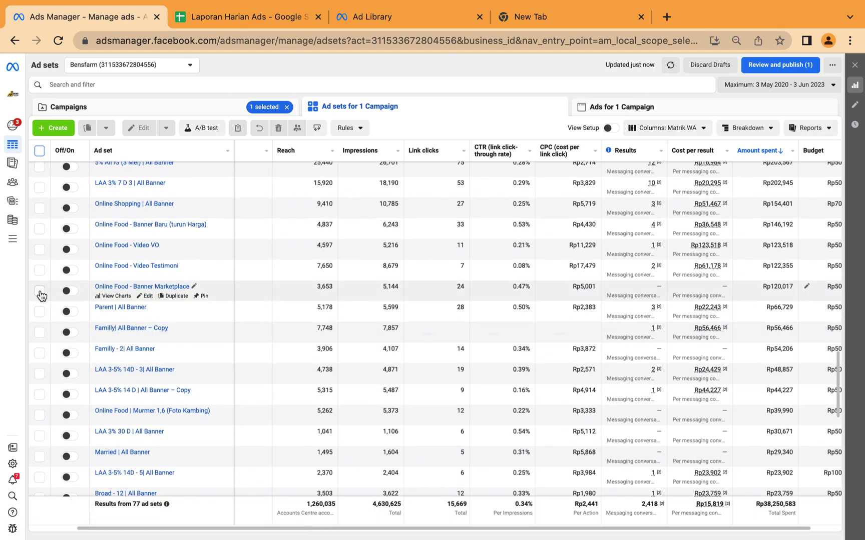
click(40, 272)
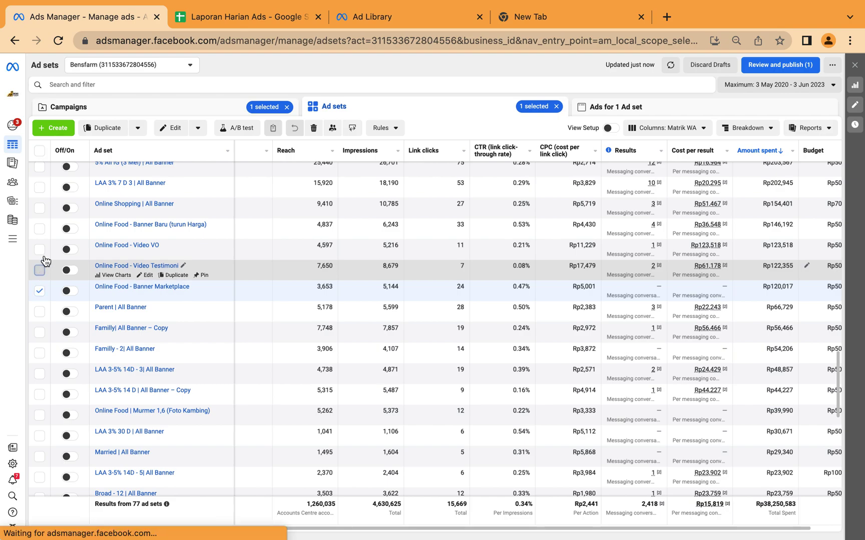
click(40, 247)
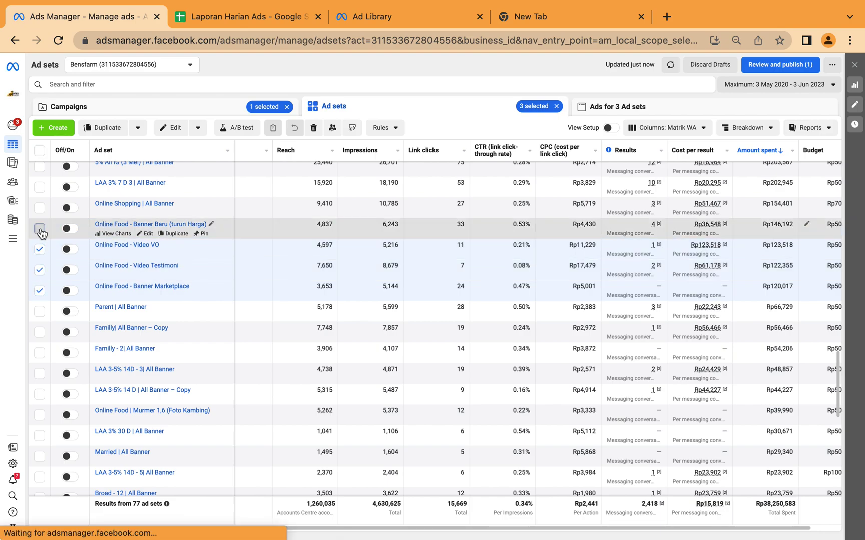
click(41, 228)
click(41, 229)
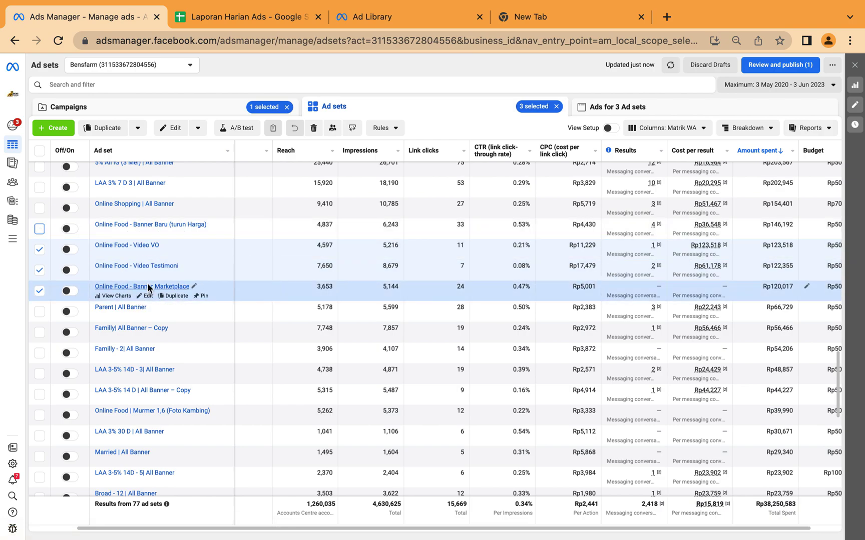
scroll(149, 283, up, 1)
scroll(140, 281, up, 1)
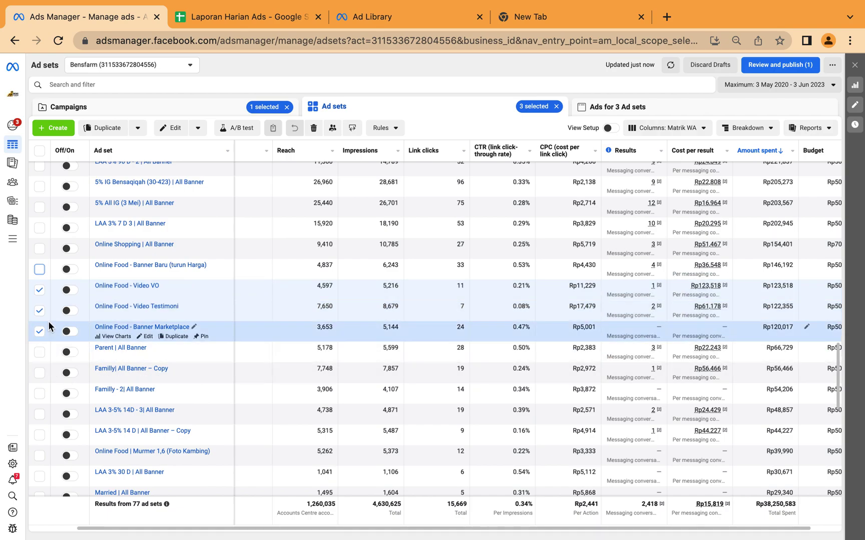
Deselect the Online Food ad sets Banner Marketplace, Video Testimoni and Video VO
click(40, 332)
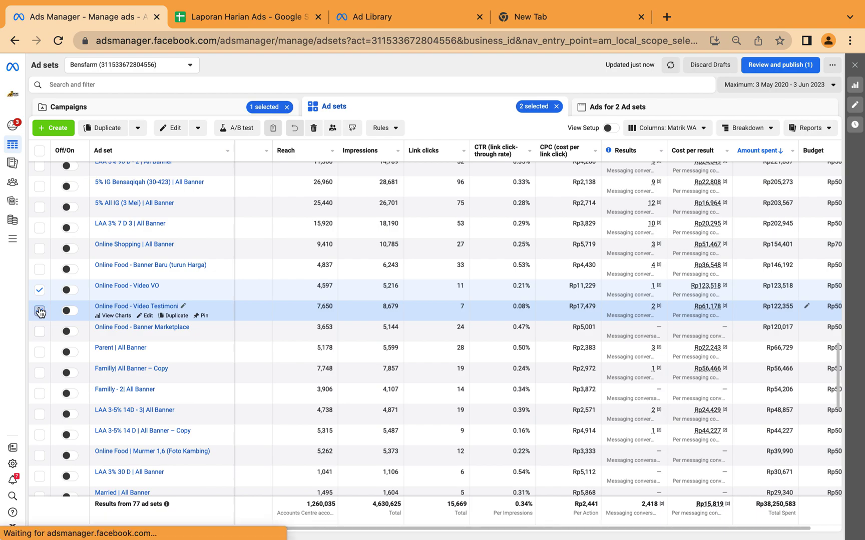
click(39, 311)
click(40, 291)
Select the ad sets Broad - 5, LAA 3-5% 14 D, Online Food - Banner Baru, LAA 3% 90 D and Familly- 10
scroll(132, 333, up, 3)
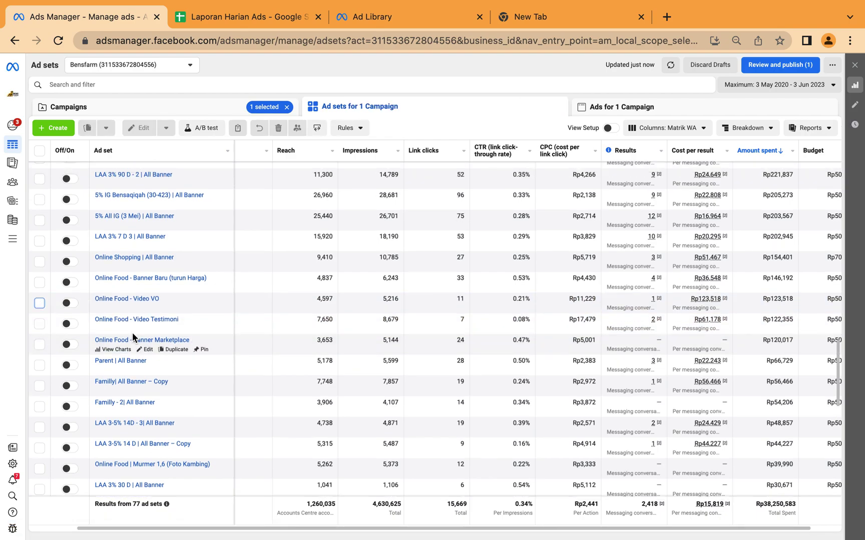
scroll(133, 333, up, 15)
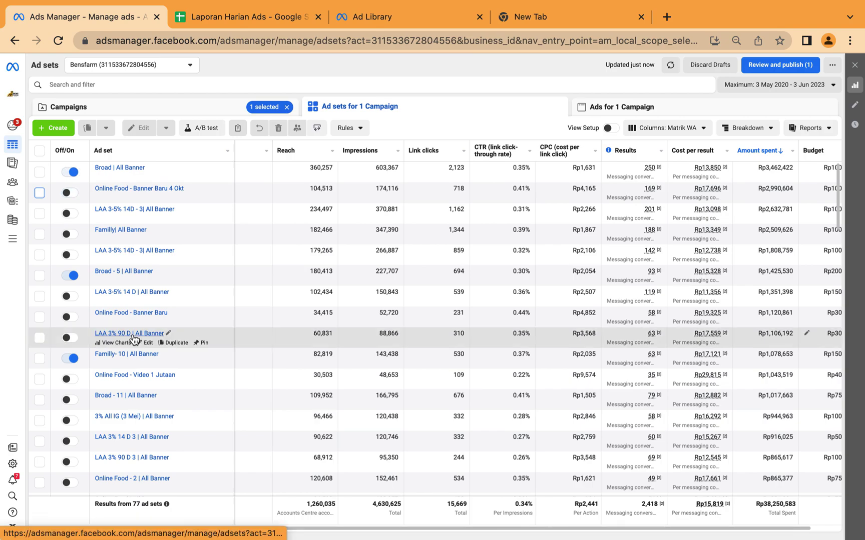
scroll(128, 356, down, 6)
scroll(127, 355, down, 15)
scroll(128, 355, down, 8)
scroll(128, 352, up, 20)
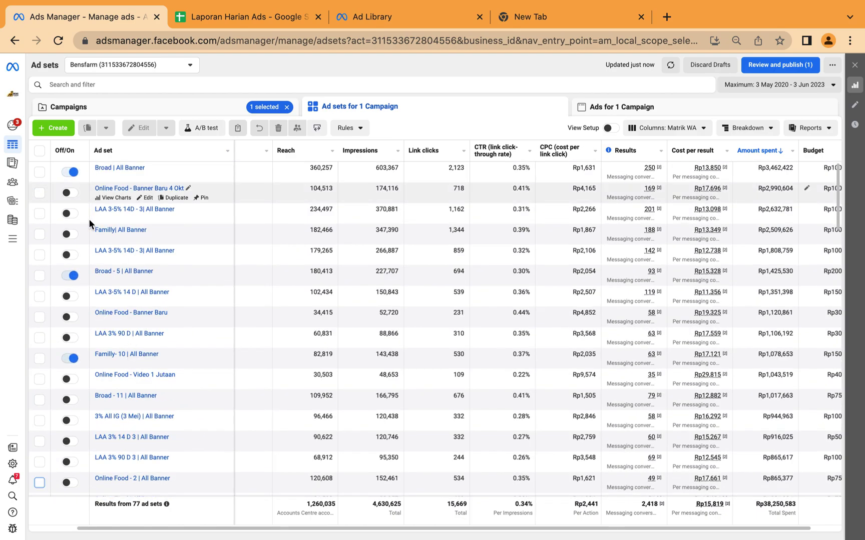
click(40, 276)
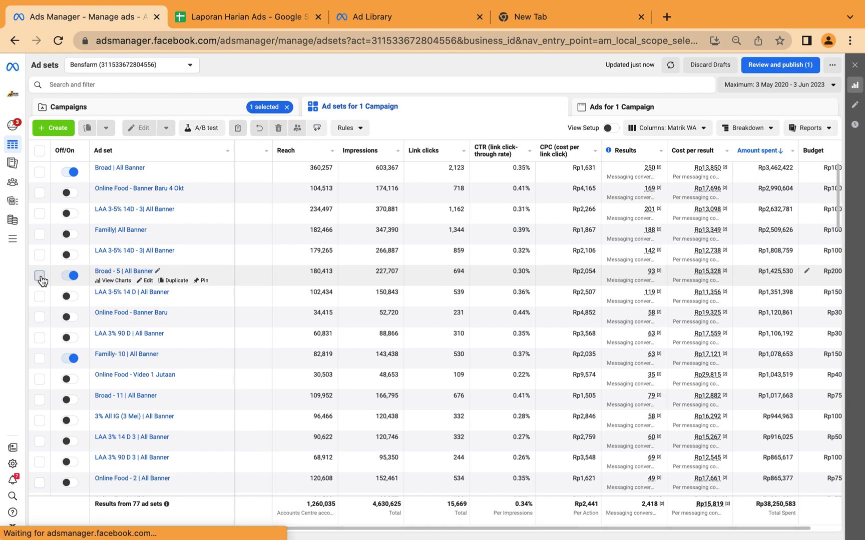
click(40, 297)
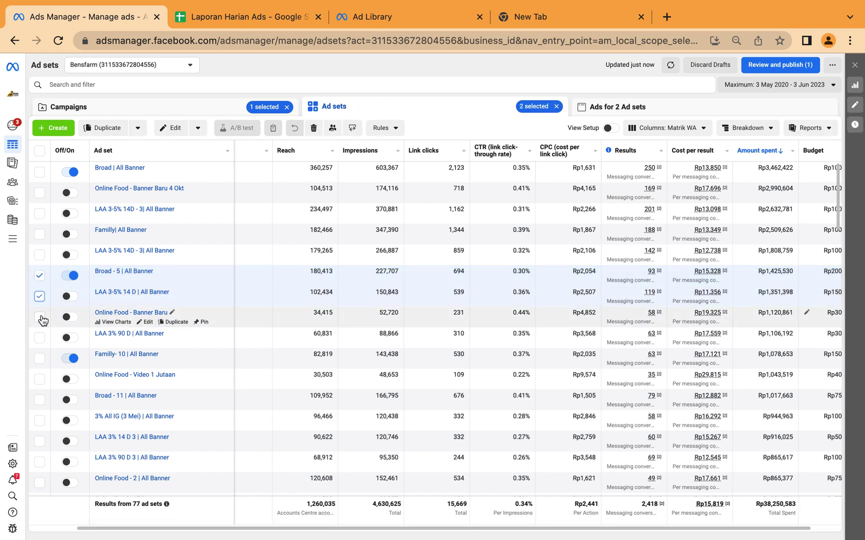
click(39, 317)
click(40, 359)
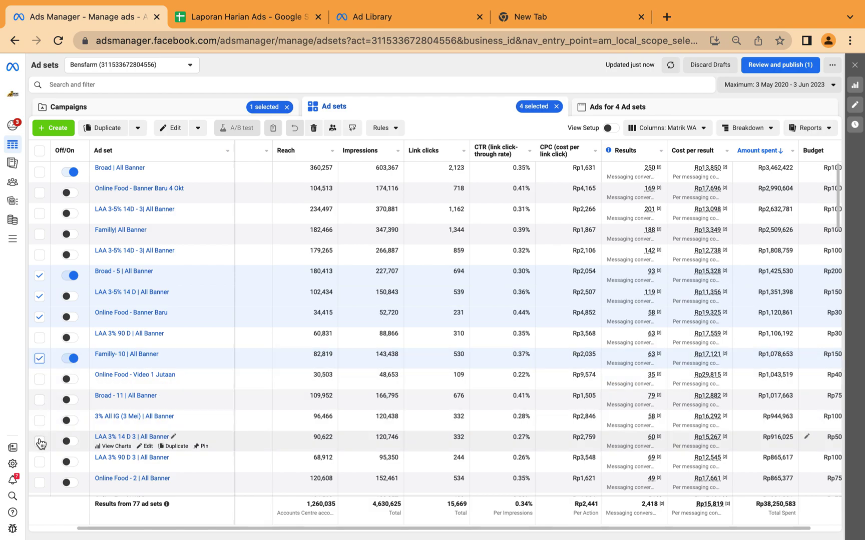
click(40, 339)
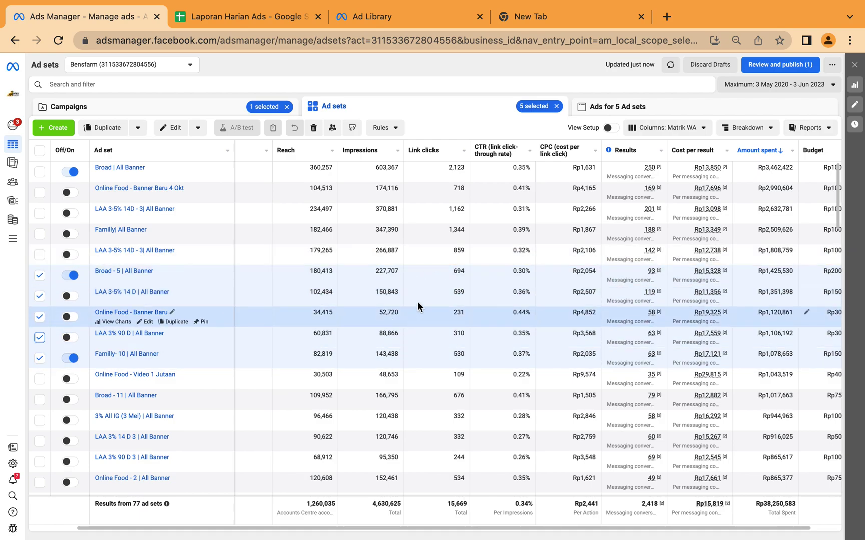
Clear the ad set selection and sort the ad sets by cost per result, highest first
mouse_move(694, 307)
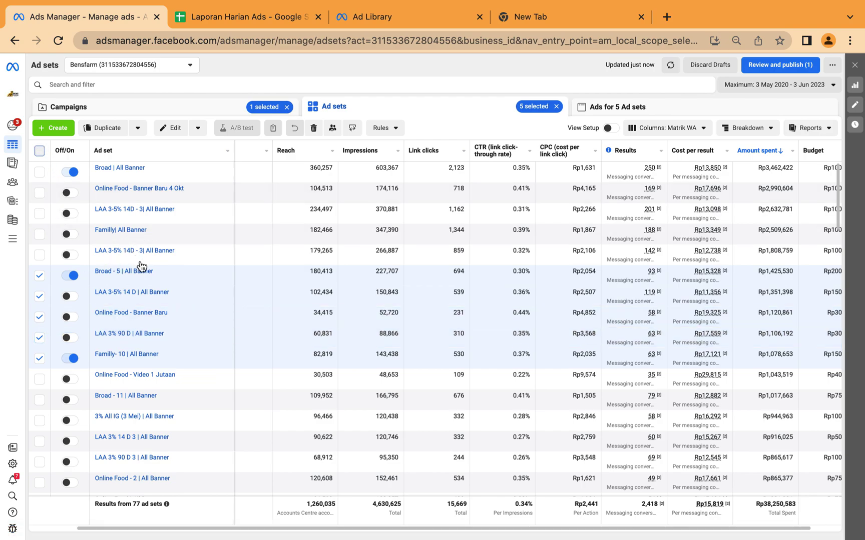
key(super+a)
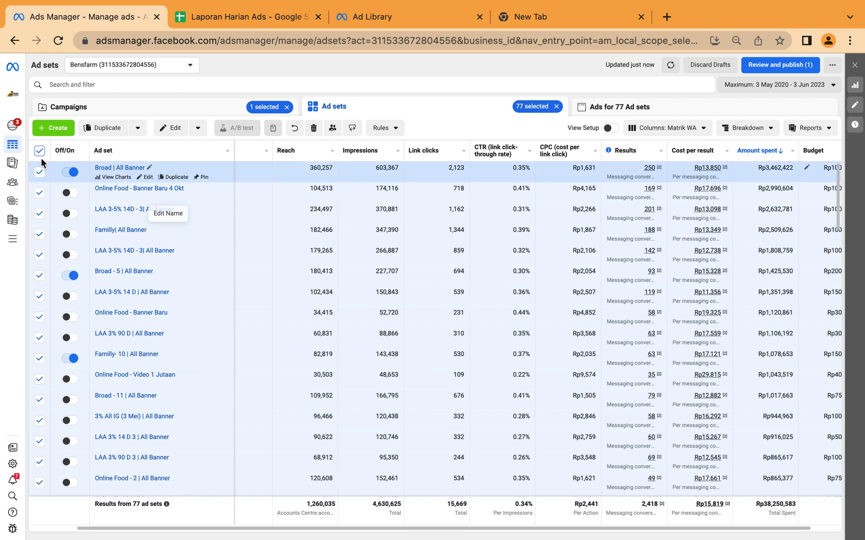
key(Escape)
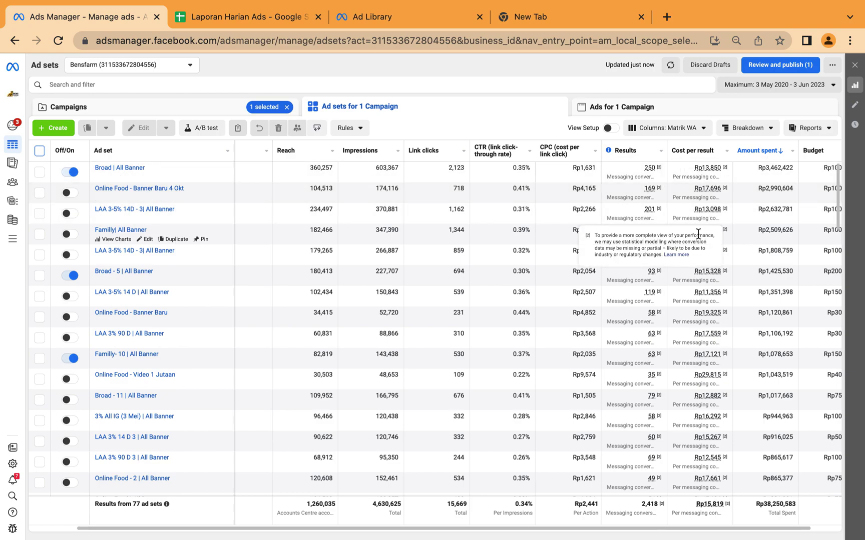
click(711, 151)
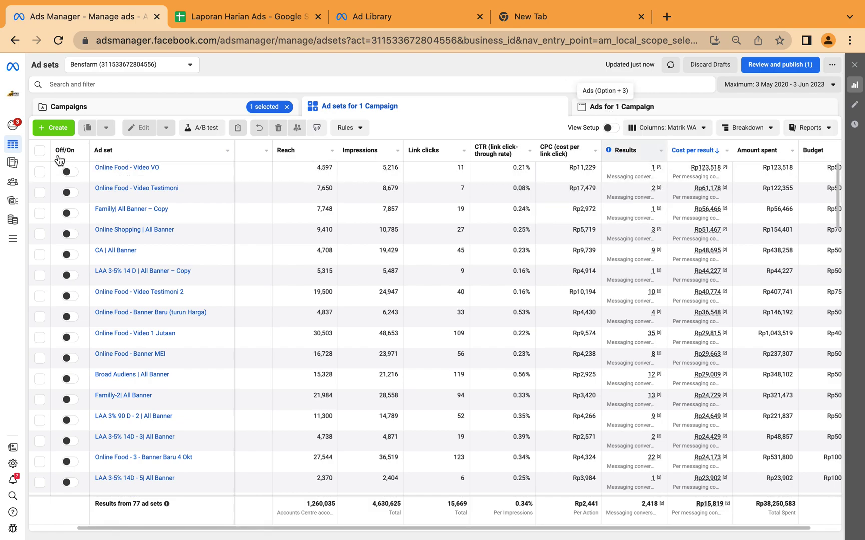
View the ad set results for yesterday and for the single day 1 June 2023
click(755, 87)
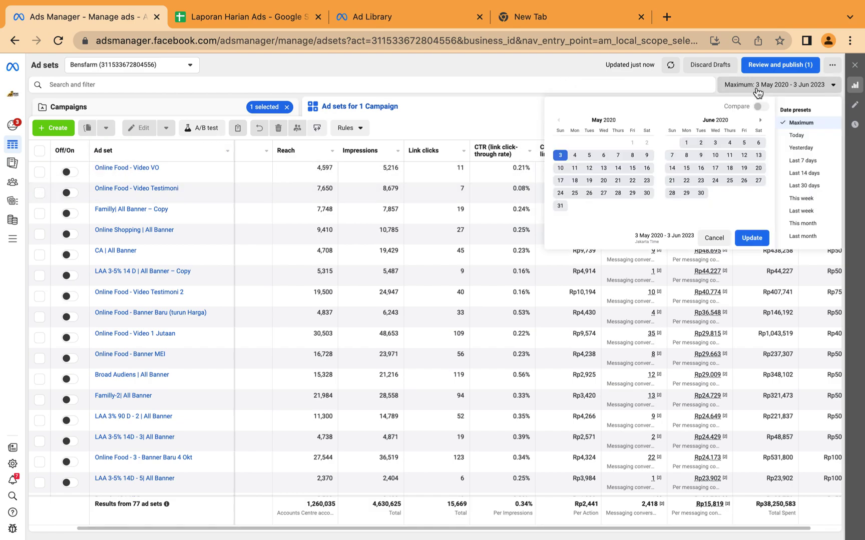
click(801, 149)
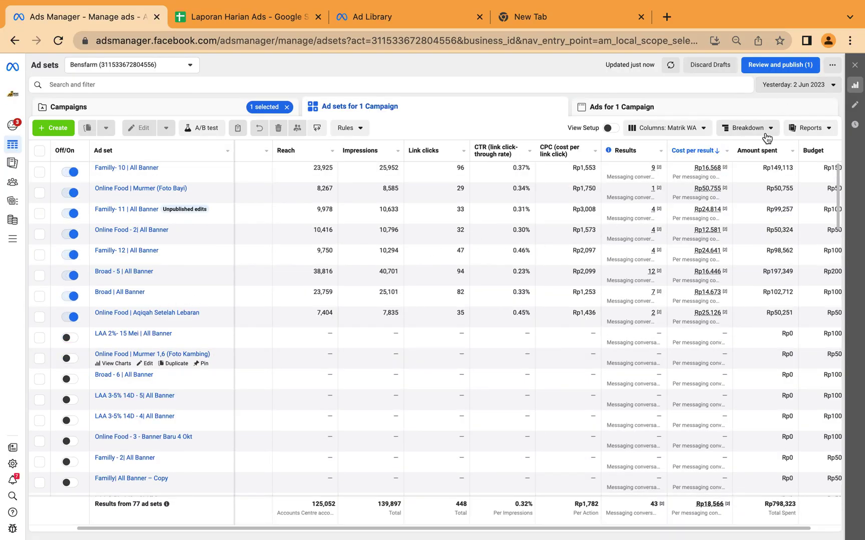
click(786, 88)
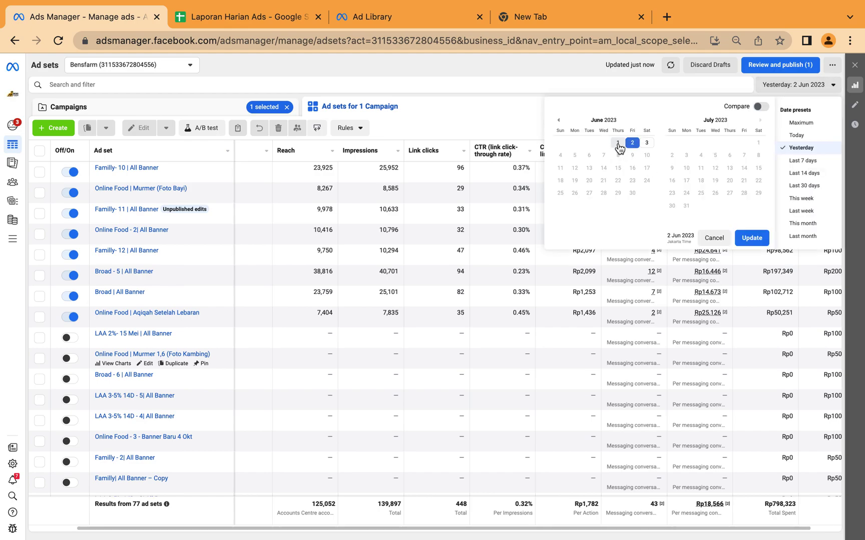
click(618, 143)
click(751, 237)
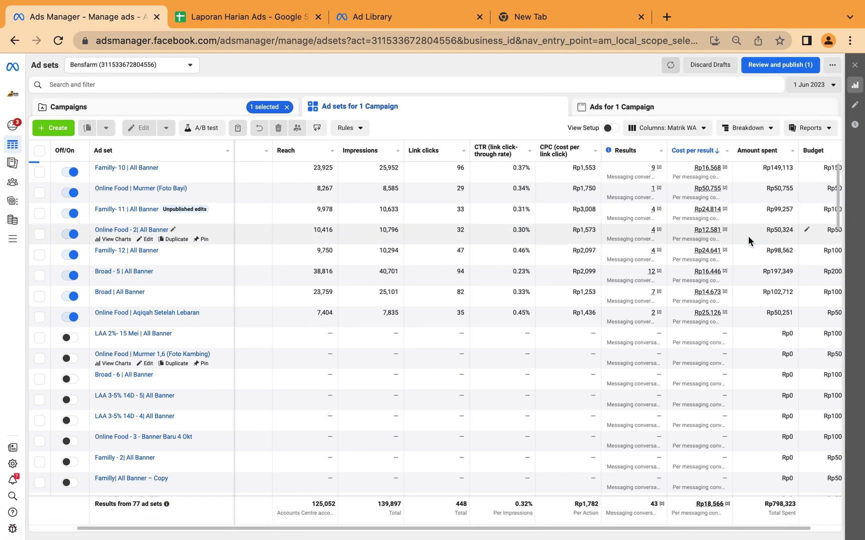
Show the ad set results for the three-day range 30 May 2023 to 1 June 2023
click(806, 90)
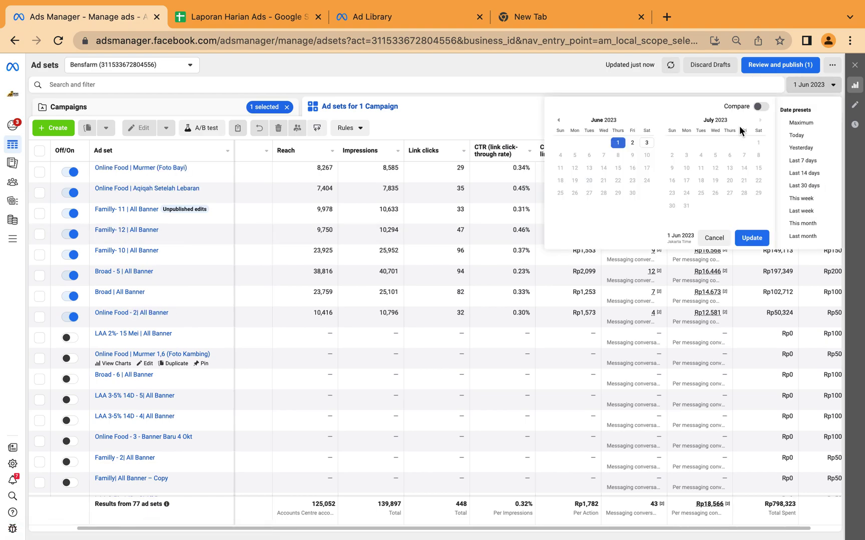
click(560, 121)
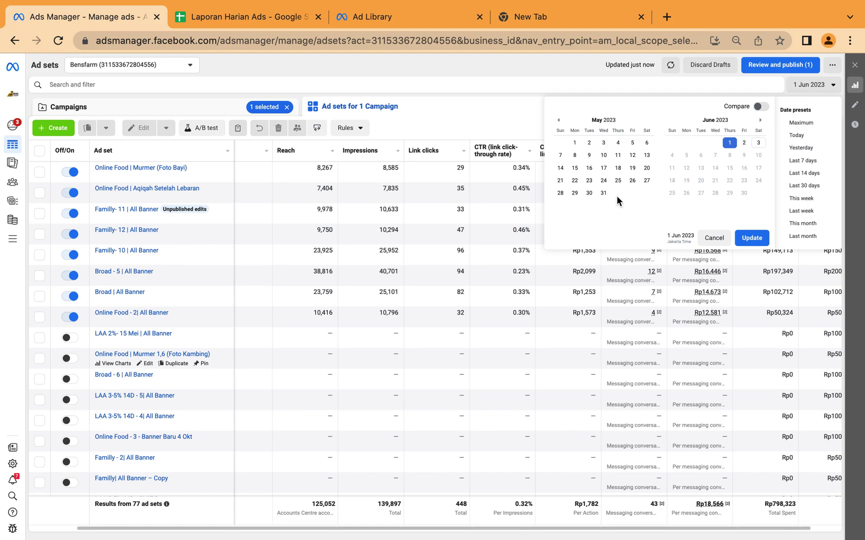
click(589, 194)
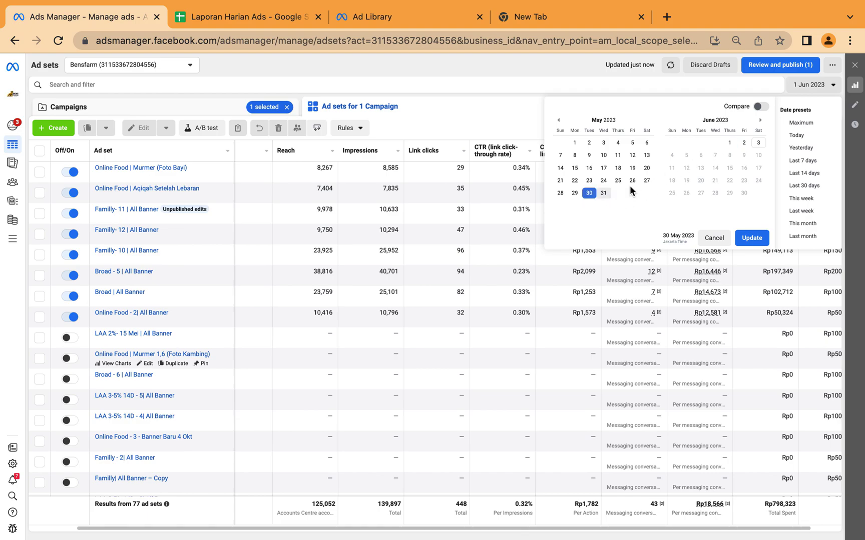
click(729, 144)
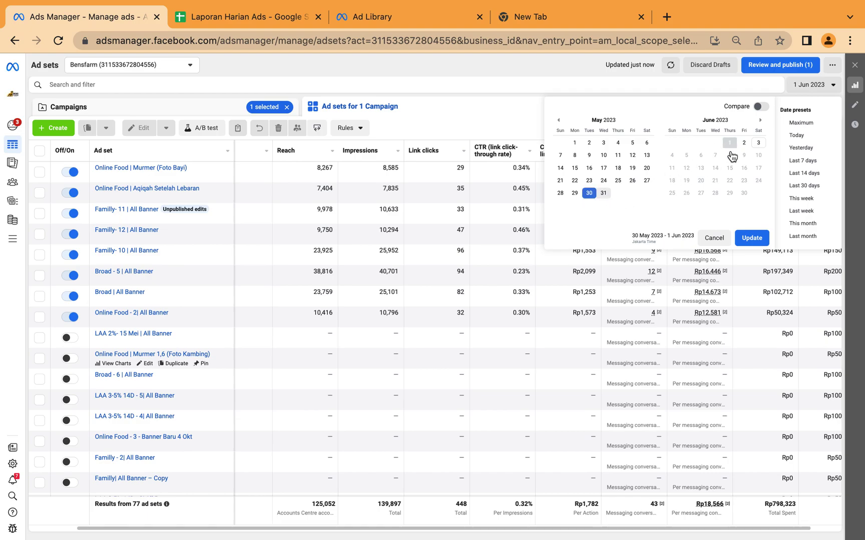
click(751, 238)
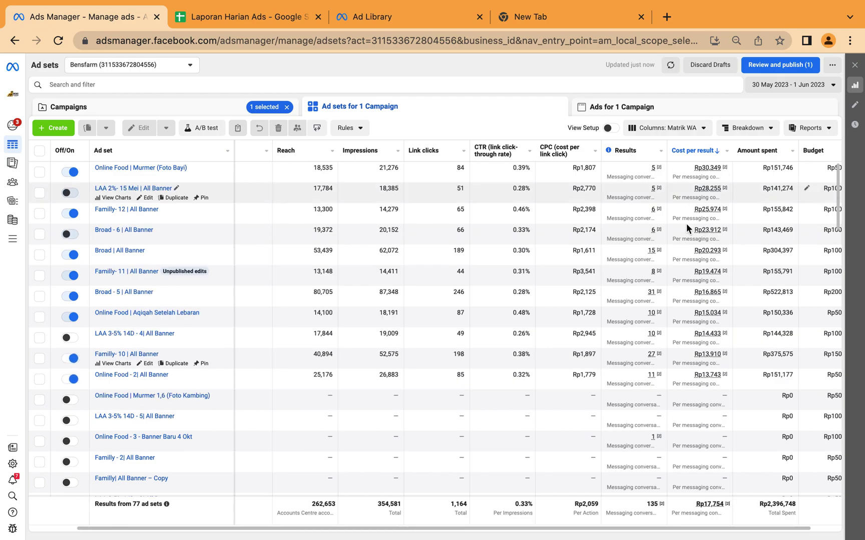
View the ad set results for the last 7 days and return the date range to yesterday
click(787, 88)
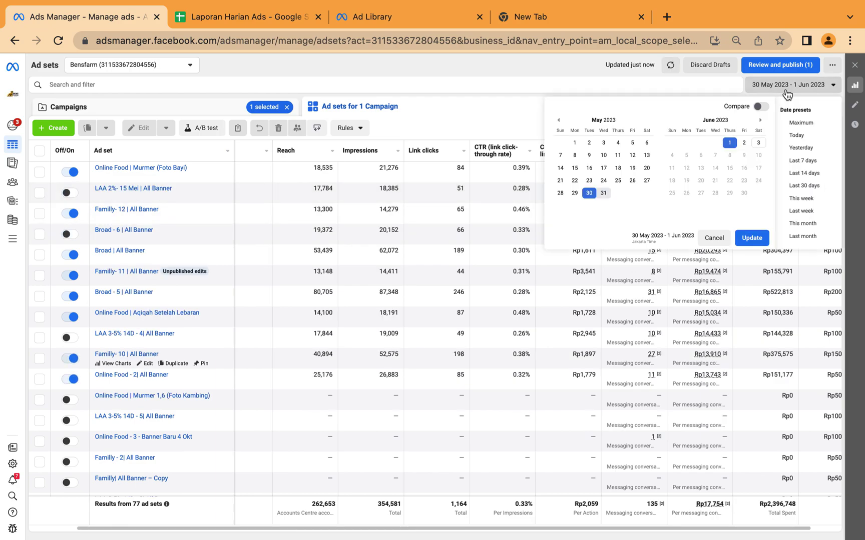
click(791, 162)
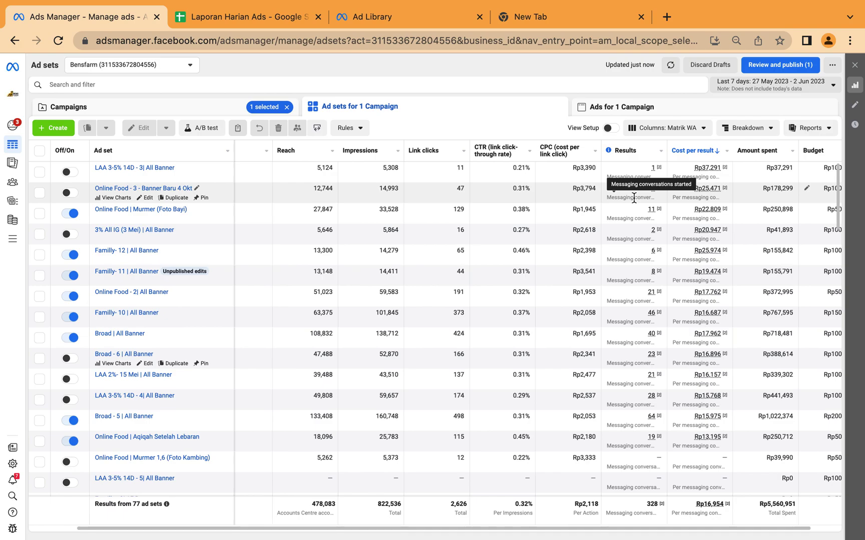
click(802, 89)
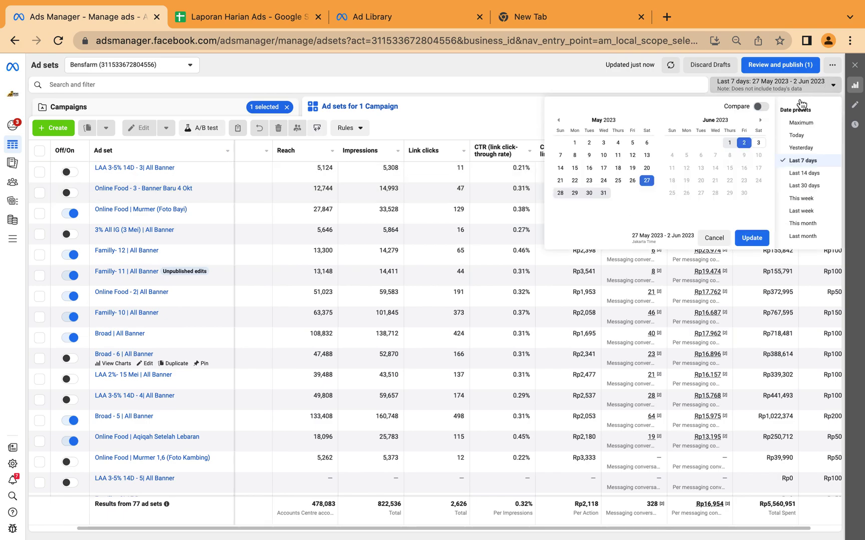
click(792, 149)
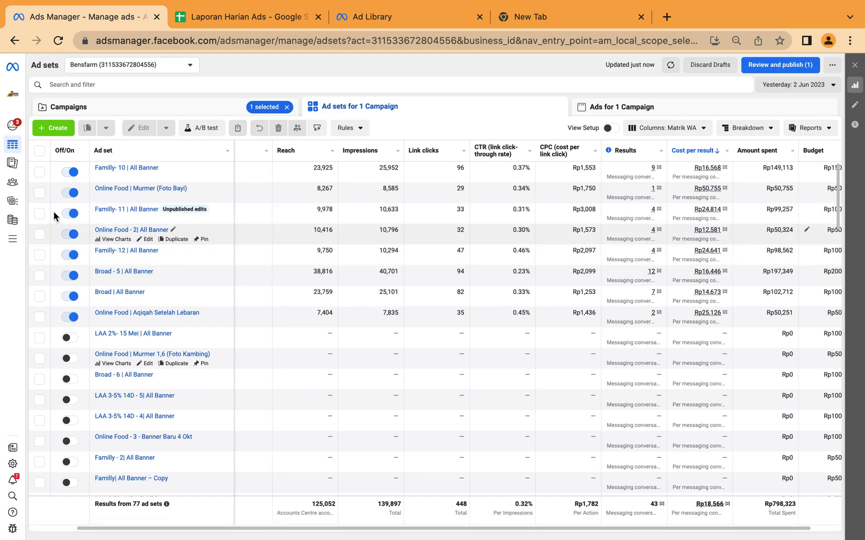
Select the ad sets Online Food | Murmer (Foto Bayi), Familly- 11, Familly- 12 and Online Food | Aqiqah Setelah Lebaran
click(40, 193)
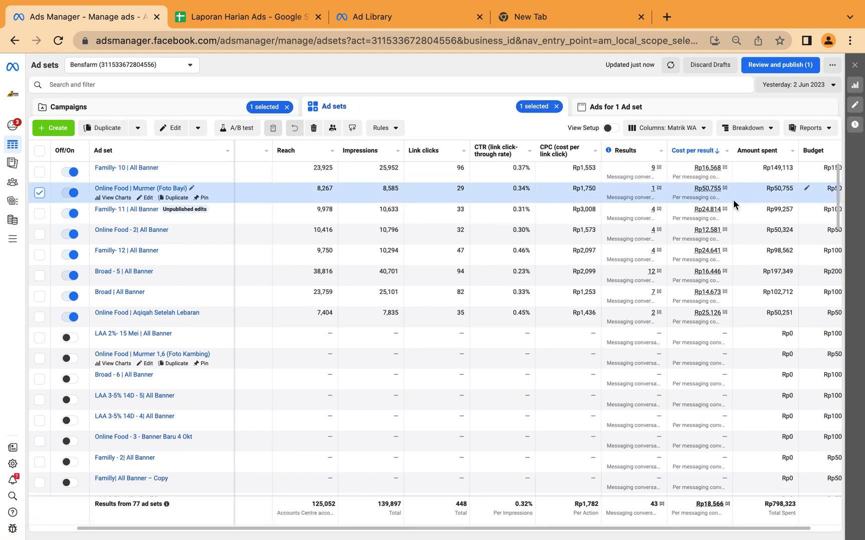
mouse_move(717, 212)
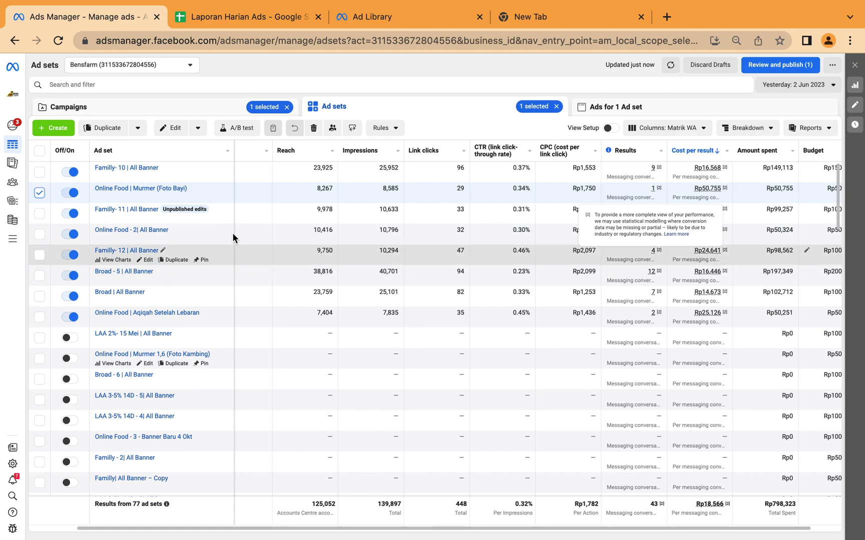
click(41, 215)
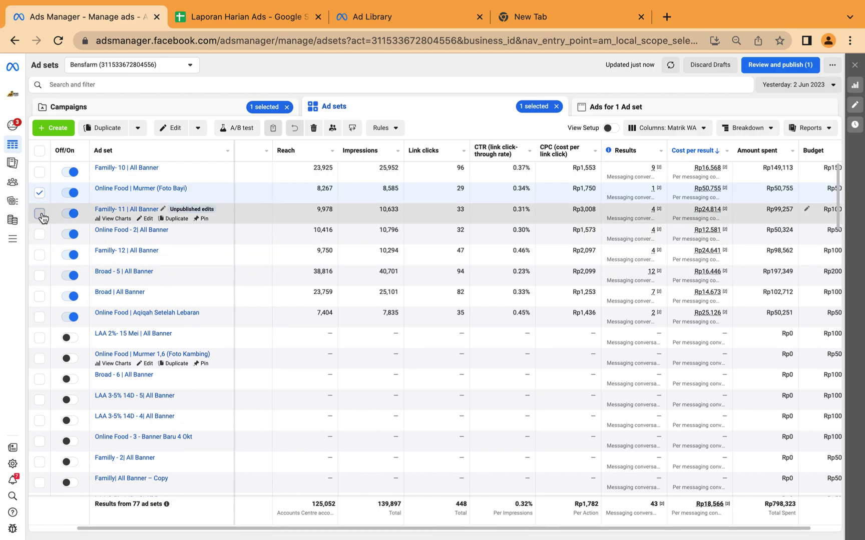
click(41, 258)
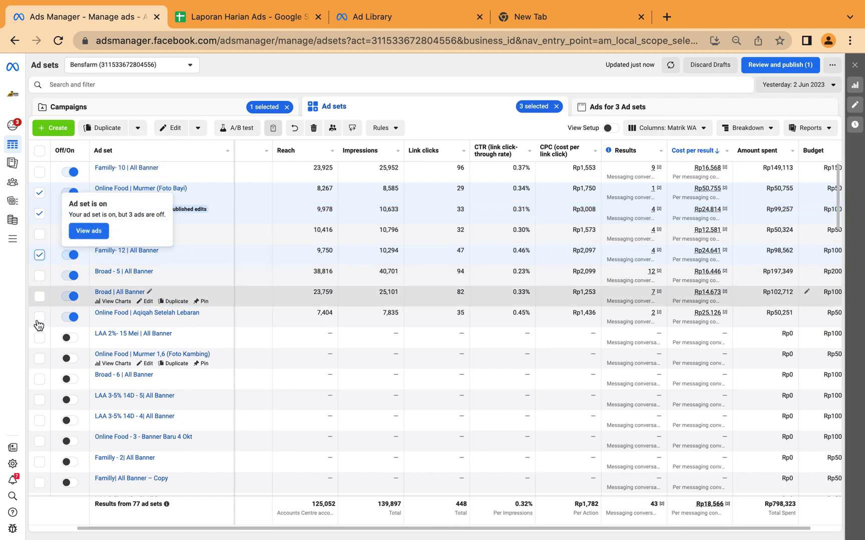
key(space)
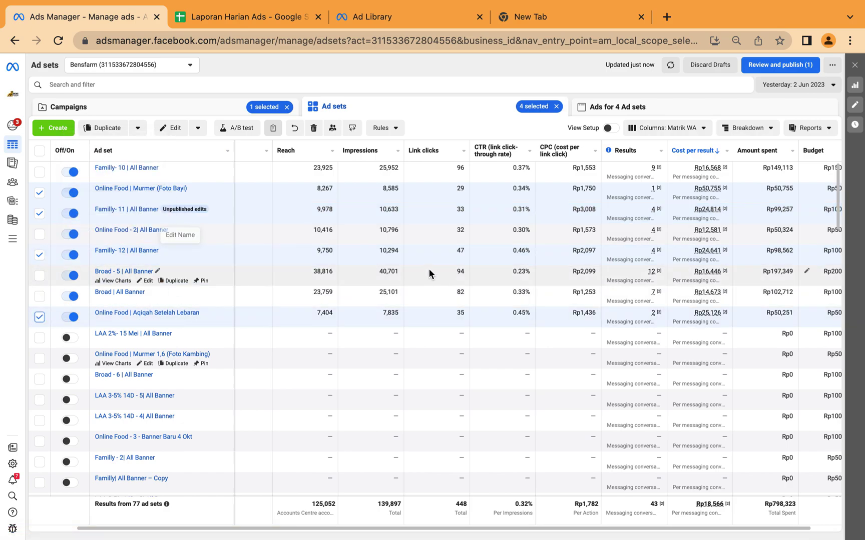
Sort the ad sets by cost per result, highest first, and show the results for 1 June 2023 only
click(649, 152)
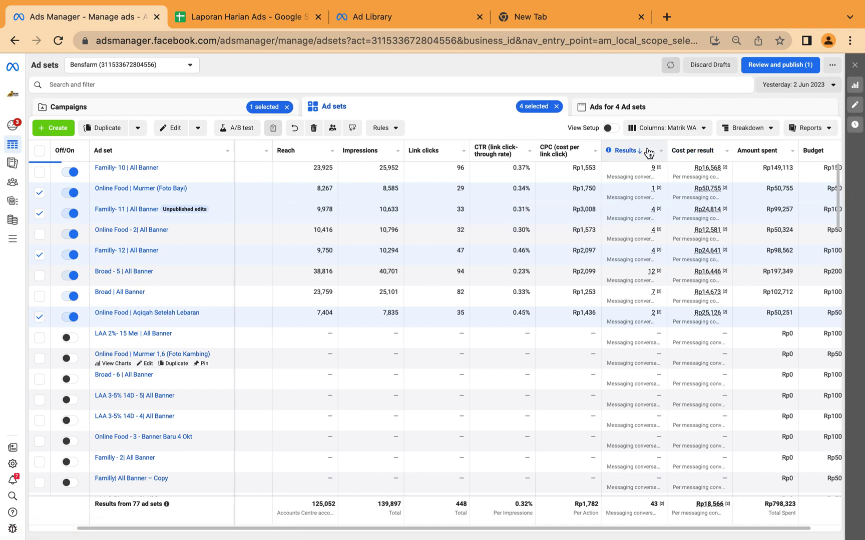
click(703, 153)
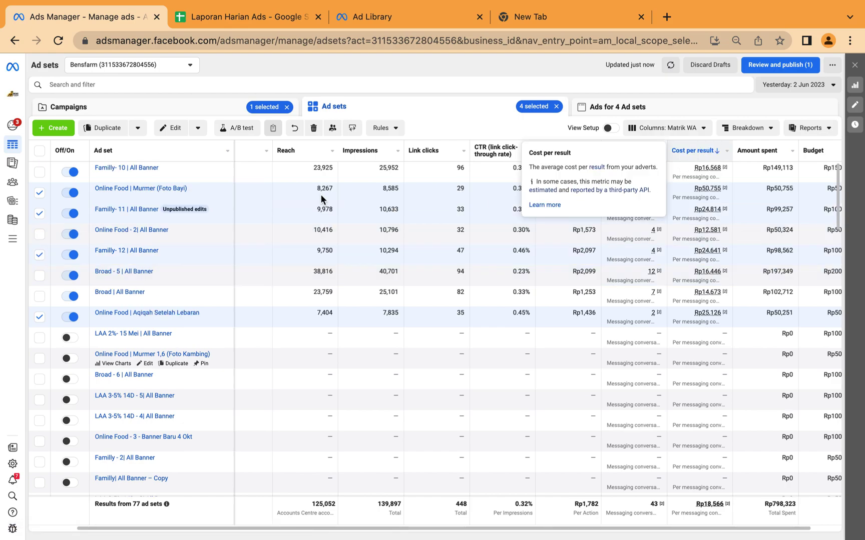
click(800, 89)
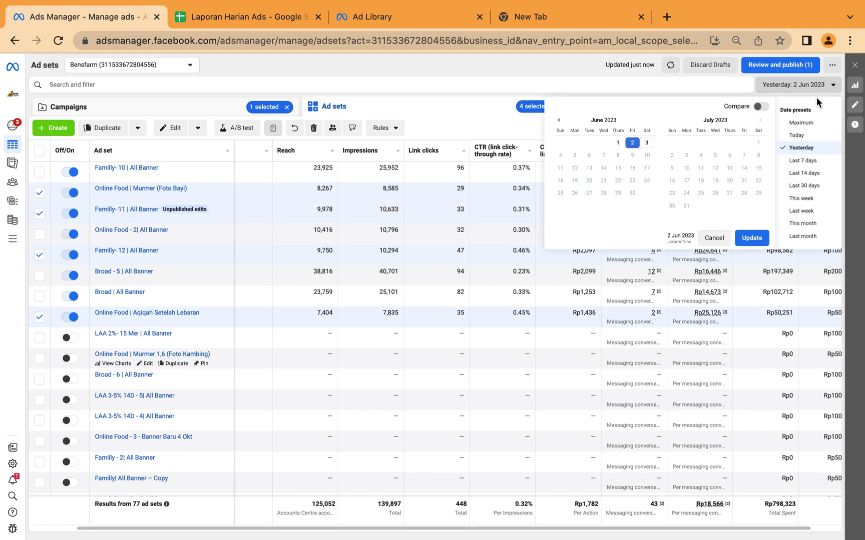
click(618, 145)
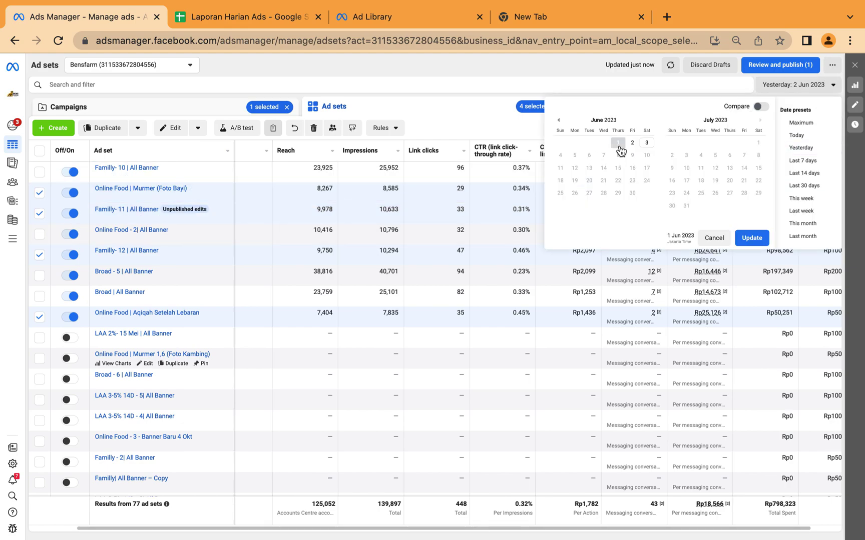
click(750, 238)
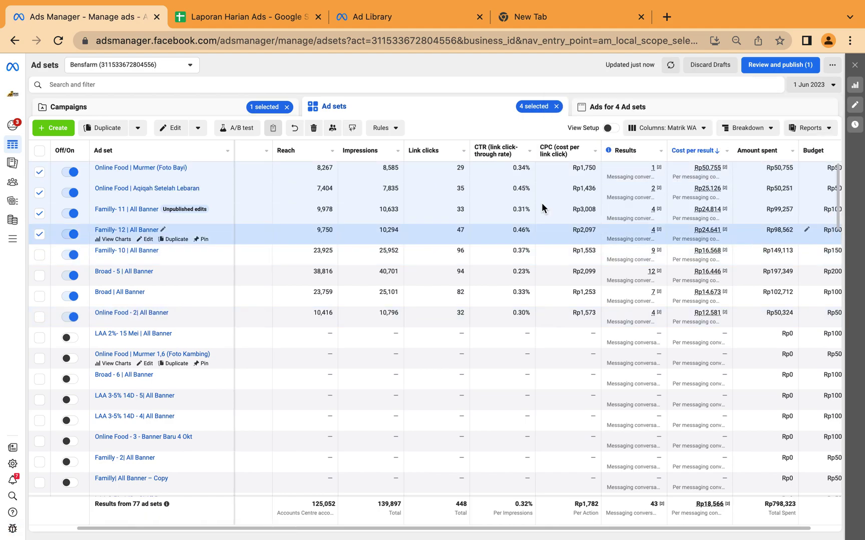
mouse_move(686, 219)
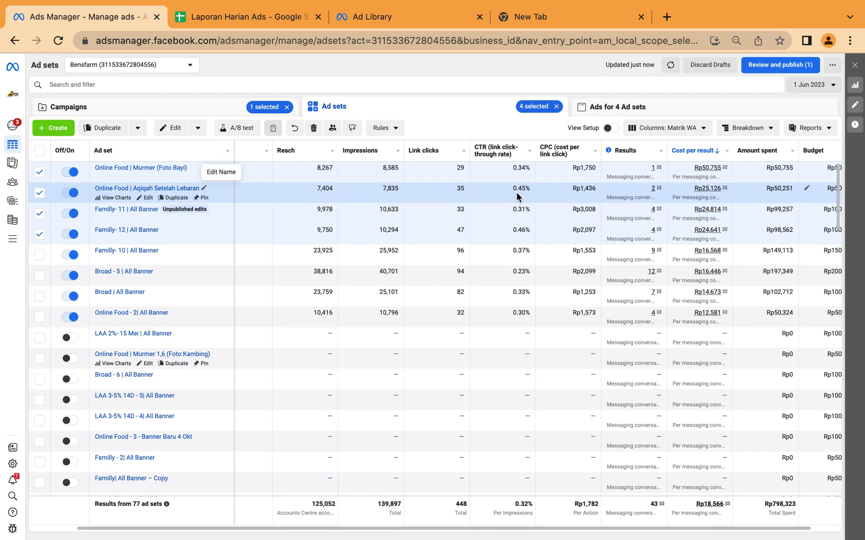
Widen the date range to 30 May 2023 – 1 June 2023 to compare the selected ad sets' cost per result
click(800, 92)
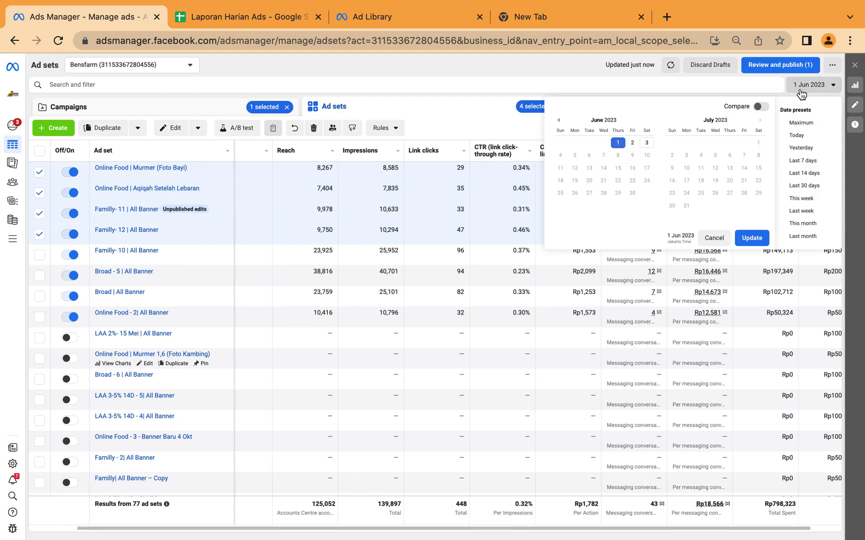
click(558, 121)
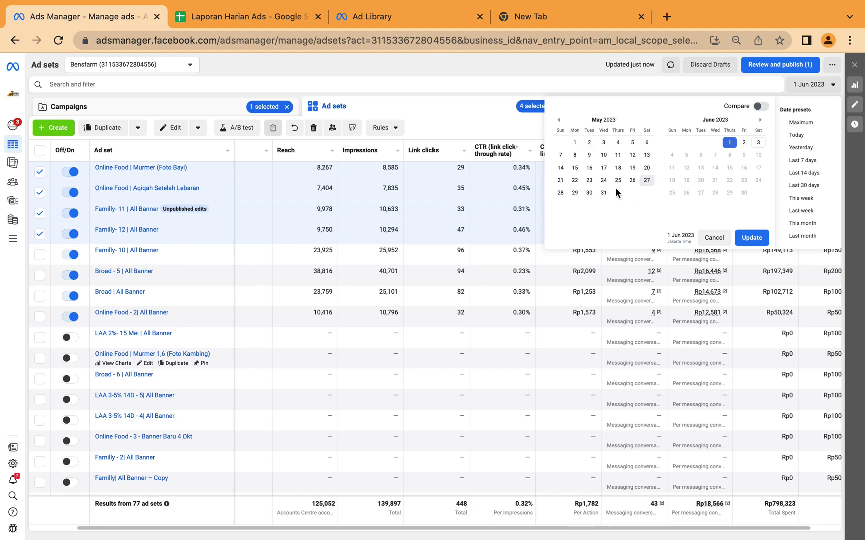
click(589, 194)
click(730, 143)
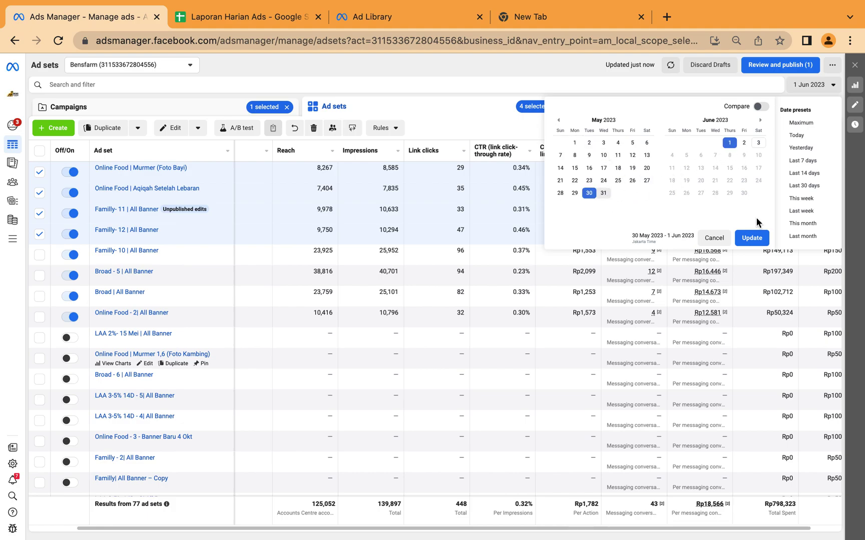
click(750, 234)
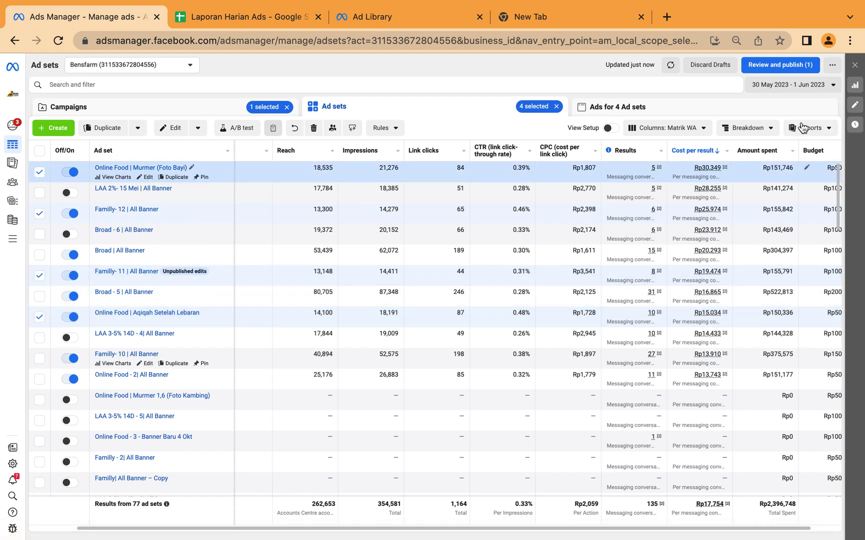
Deselect Familly- 11, Familly- 12 and Murmer (Foto Bayi), keeping Aqiqah Setelah Lebaran selected, and set the date range to the last 7 days
click(39, 277)
click(40, 214)
click(40, 172)
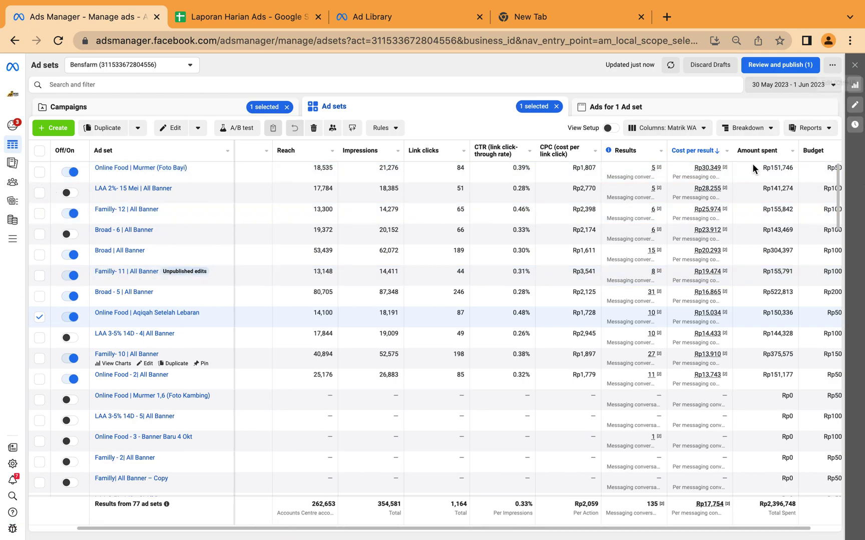
click(788, 88)
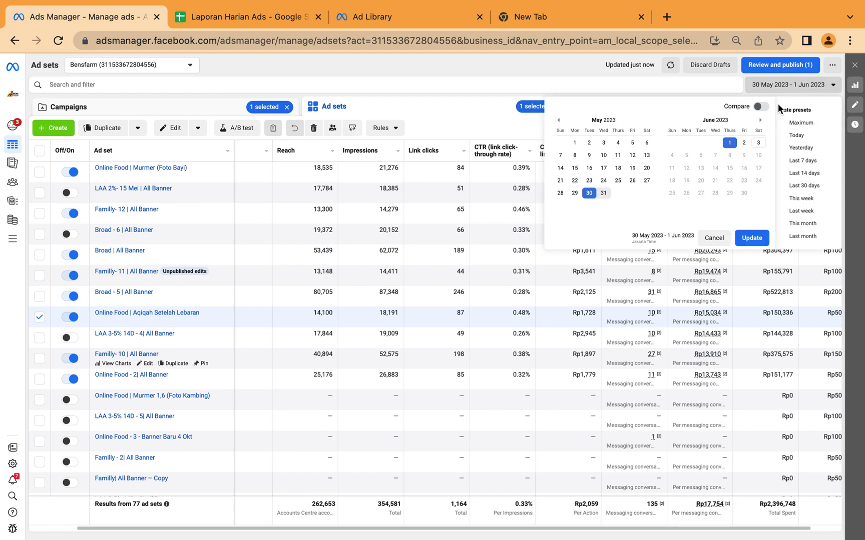
click(802, 161)
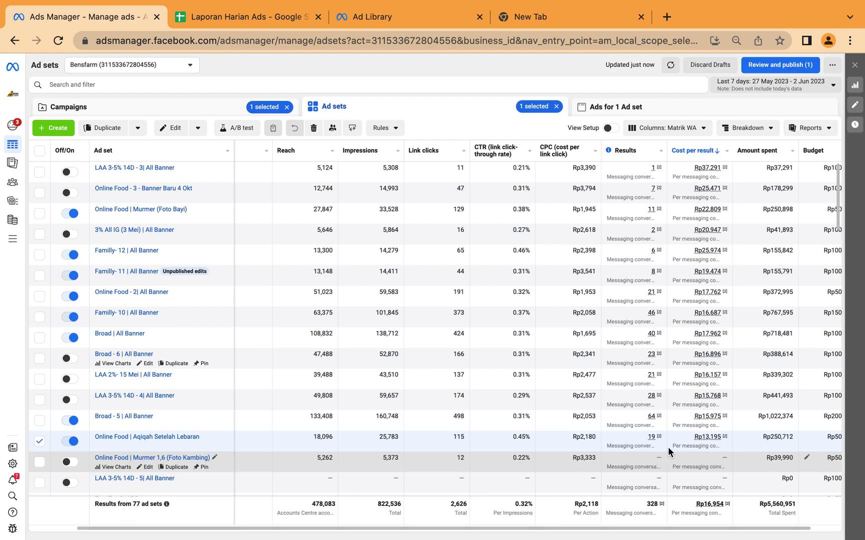
Set the reporting date range to yesterday, 2 June 2023, for the ad sets
drag(619, 532, 685, 532)
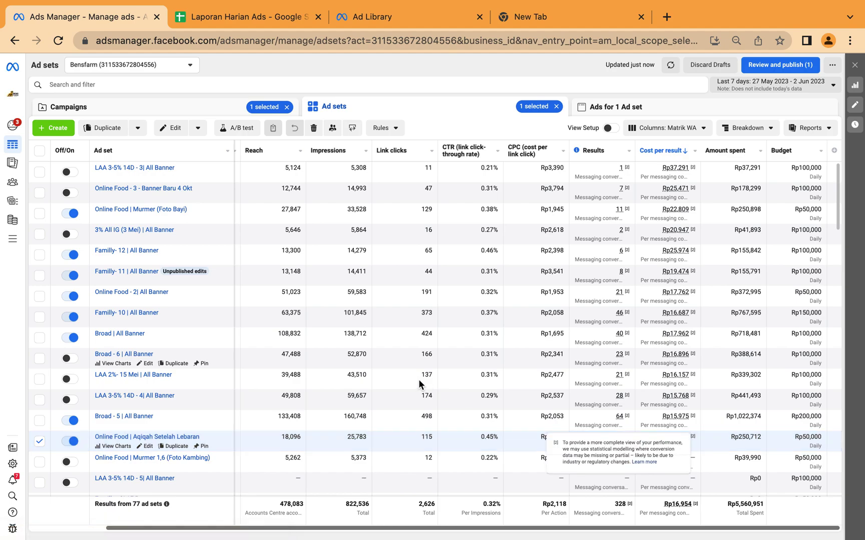
click(795, 92)
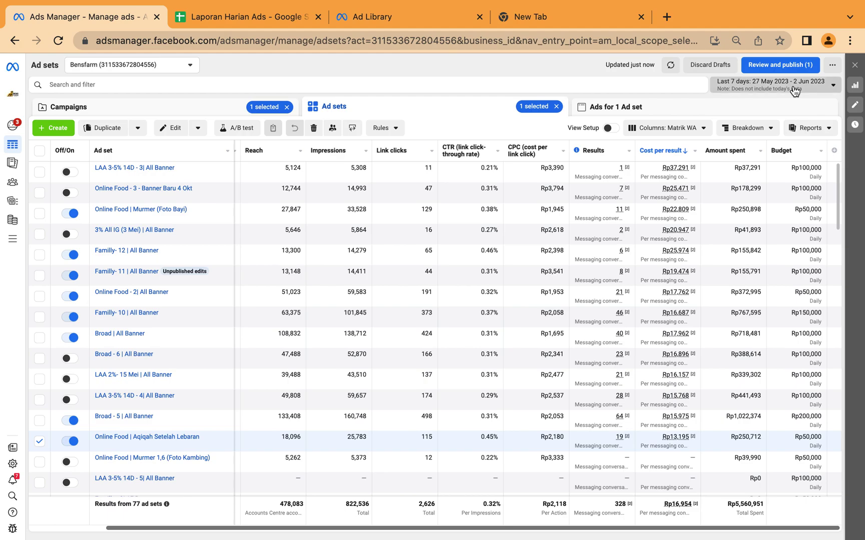
click(801, 148)
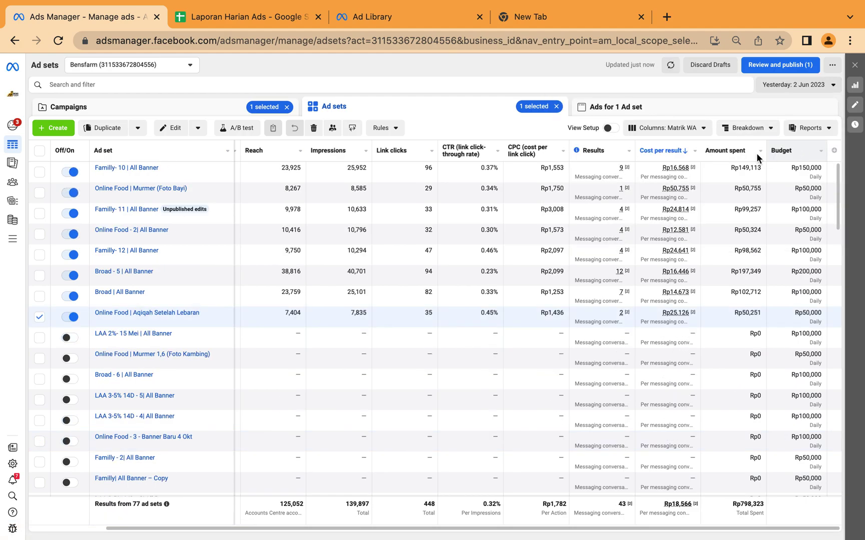
Select only the ad sets Online Food | Murmer (Foto Bayi), Familly- 11 and Familly- 12, and turn them off
click(39, 317)
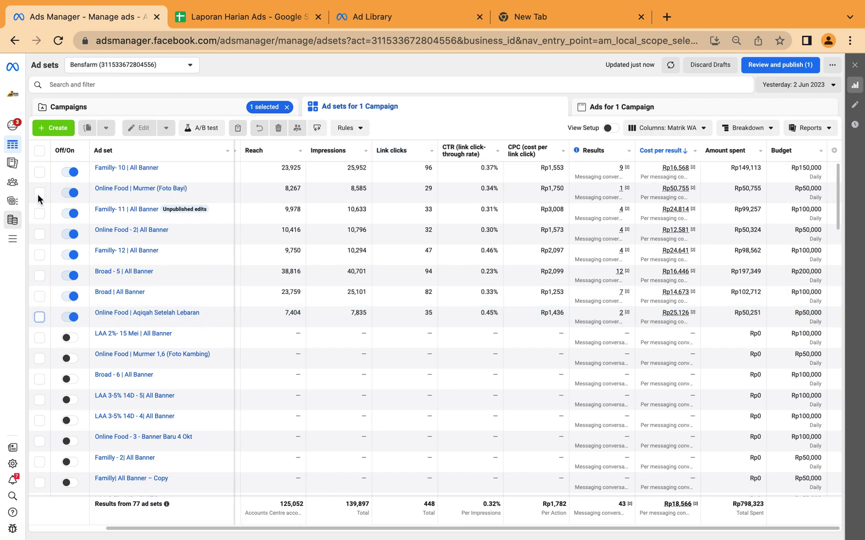
click(40, 193)
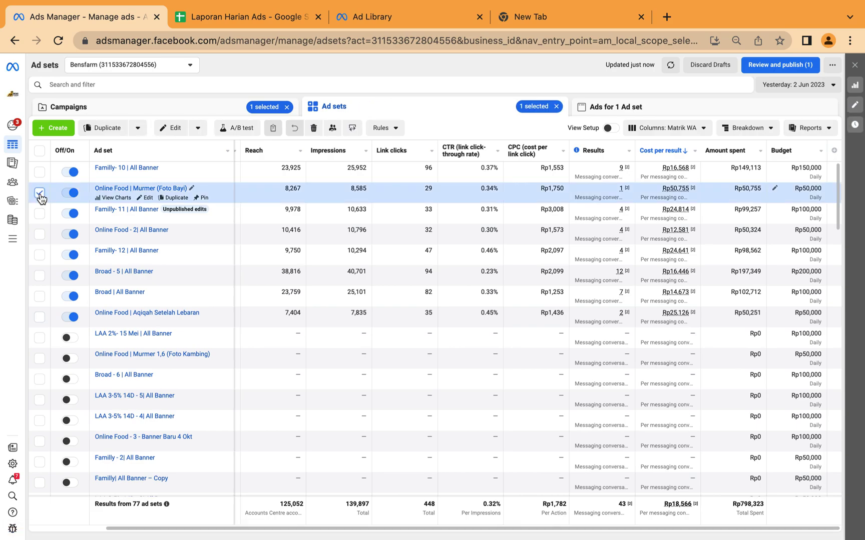
click(40, 214)
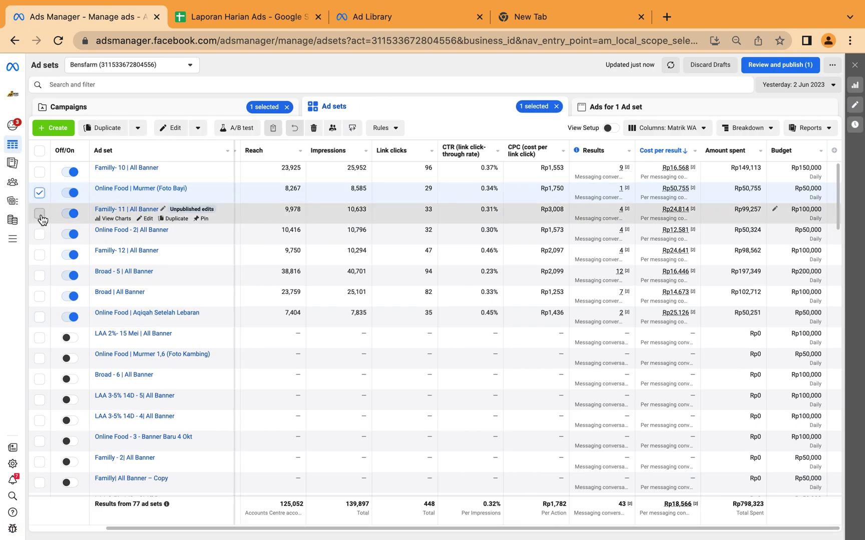
click(40, 256)
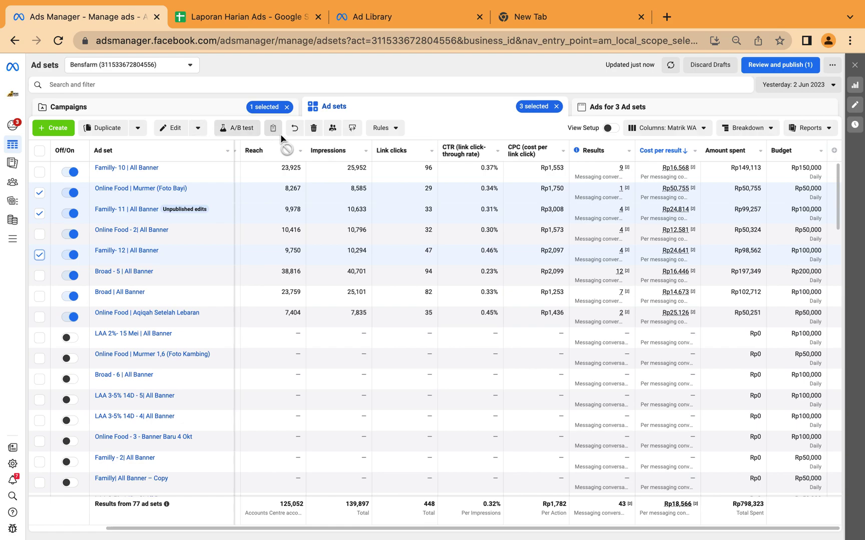
click(198, 129)
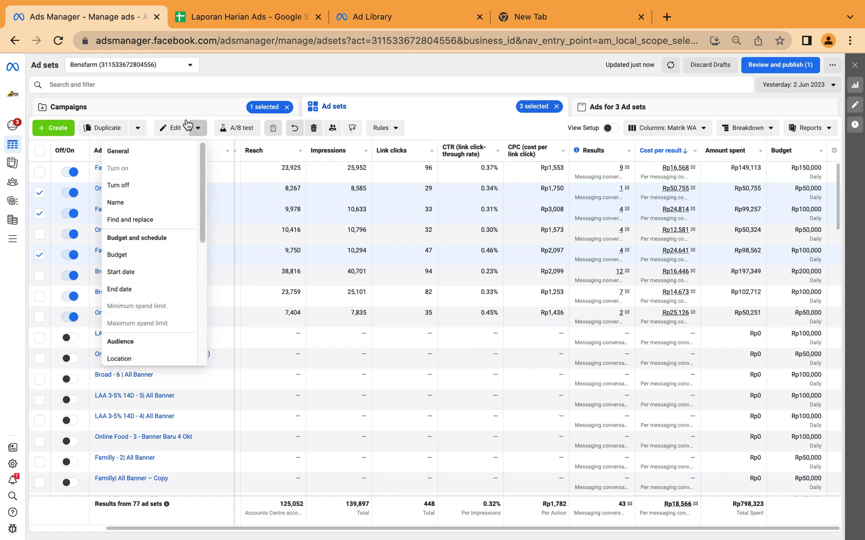
click(140, 186)
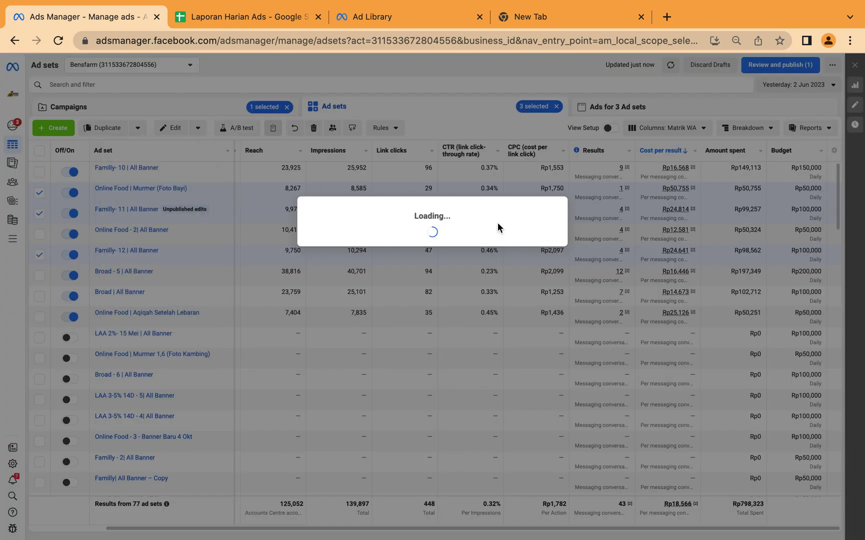
click(536, 240)
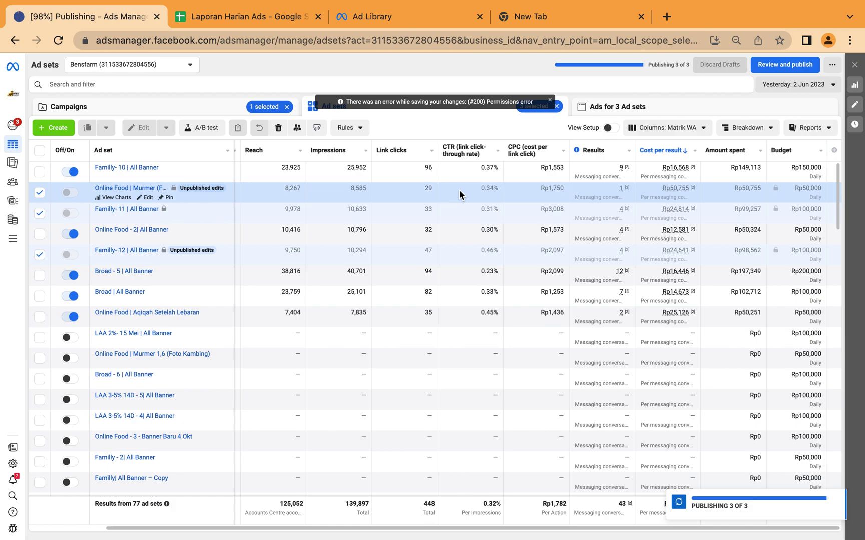
Dismiss the permissions error, check the Wi-Fi connection and reload the ad sets page
click(549, 100)
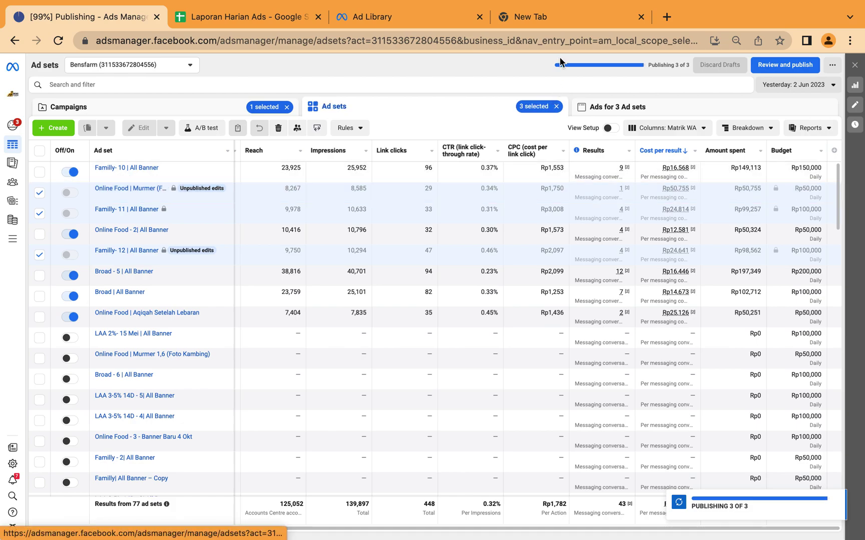
click(551, 103)
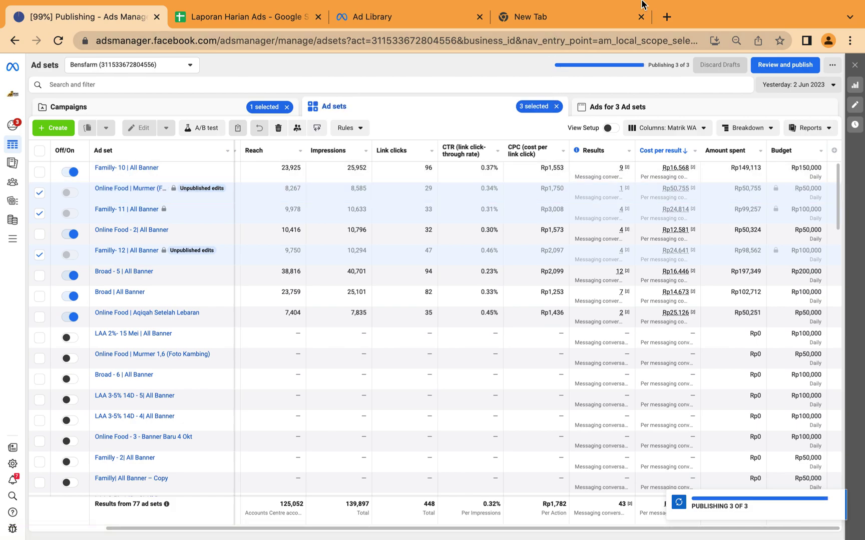
click(660, 8)
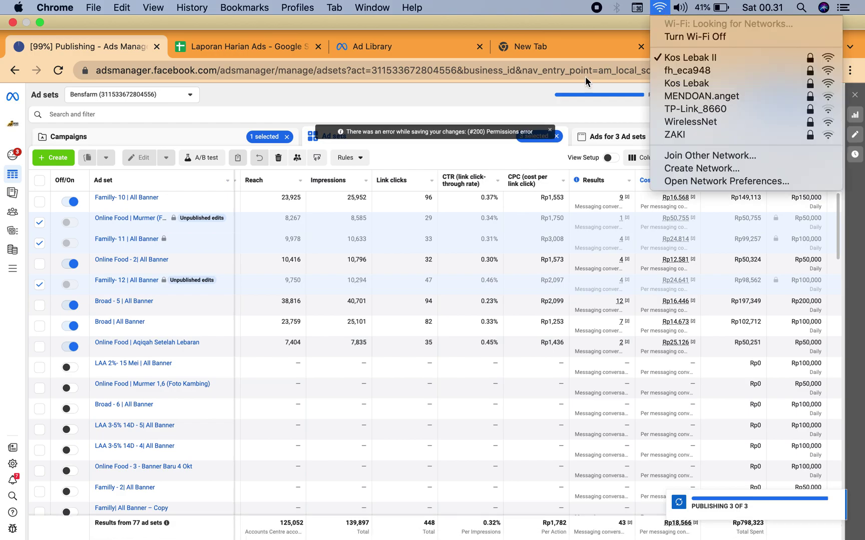
click(482, 94)
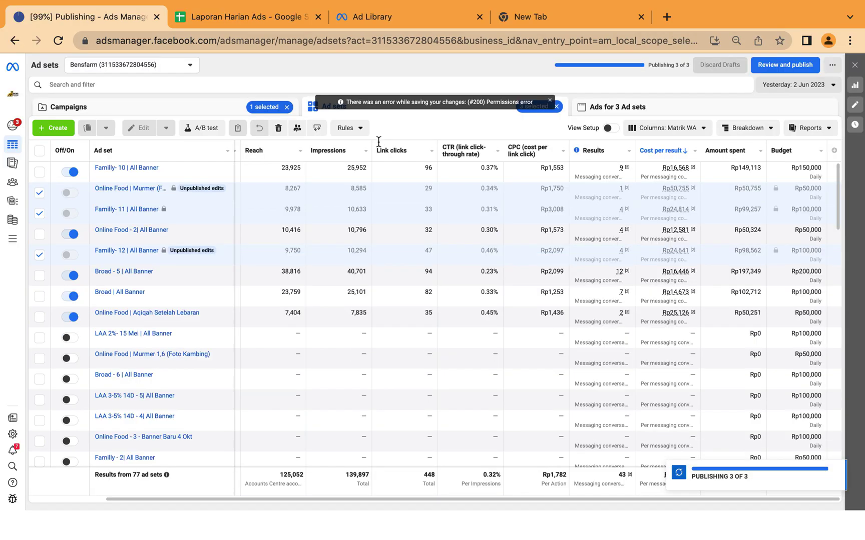
click(60, 40)
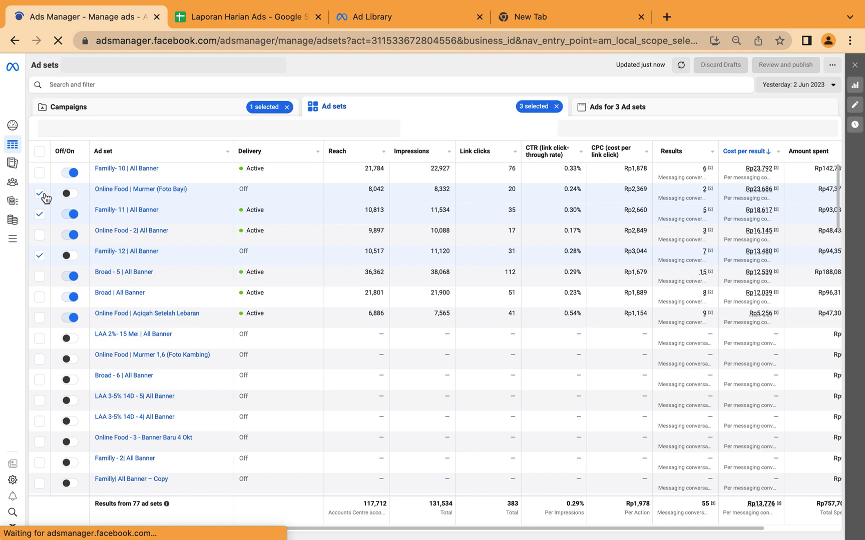
Select only the ad set Online Food | Aqiqah Setelah Lebaran and check its cost per result for 1 June 2023
click(40, 214)
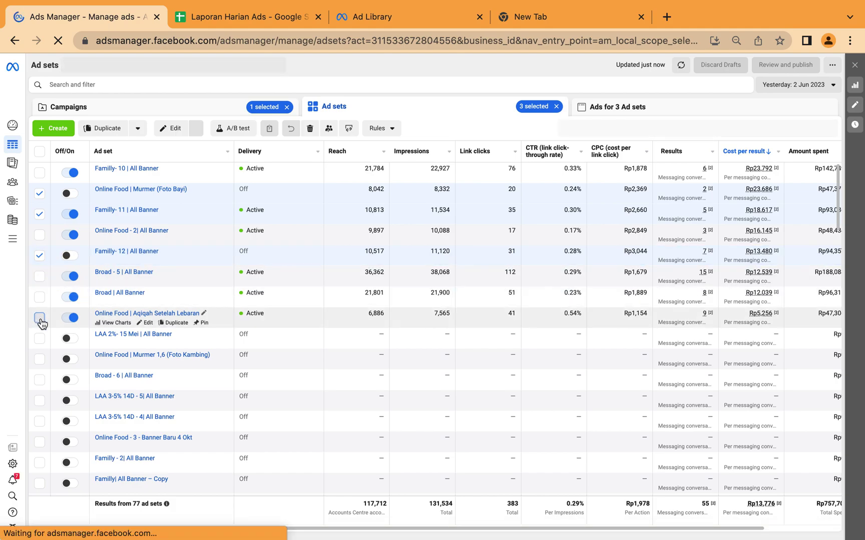
click(527, 318)
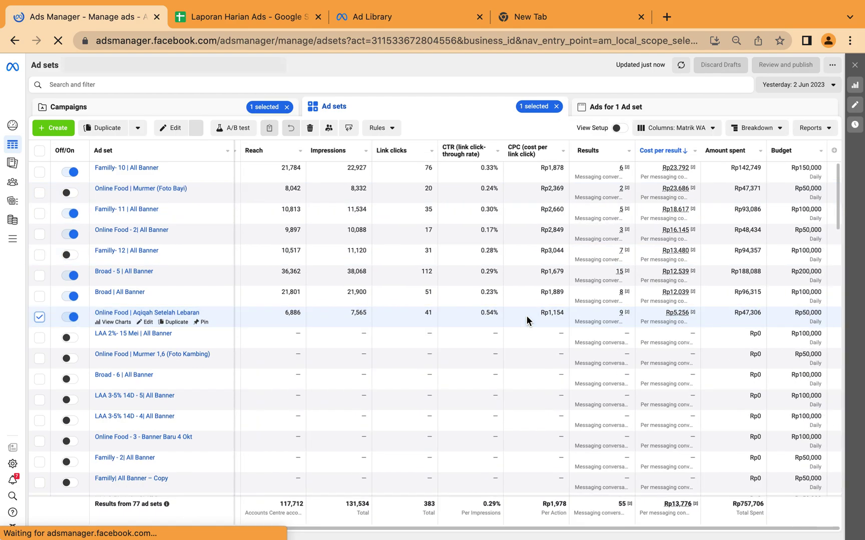
click(798, 90)
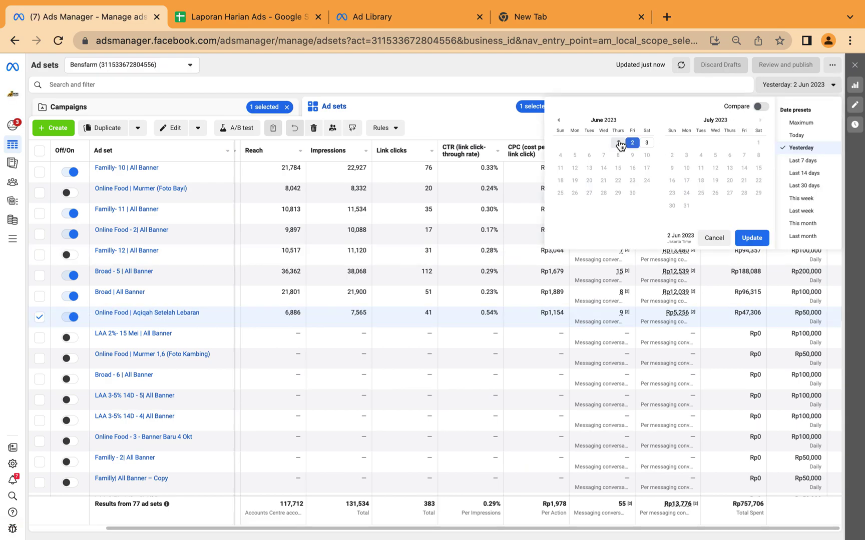
click(618, 144)
click(751, 239)
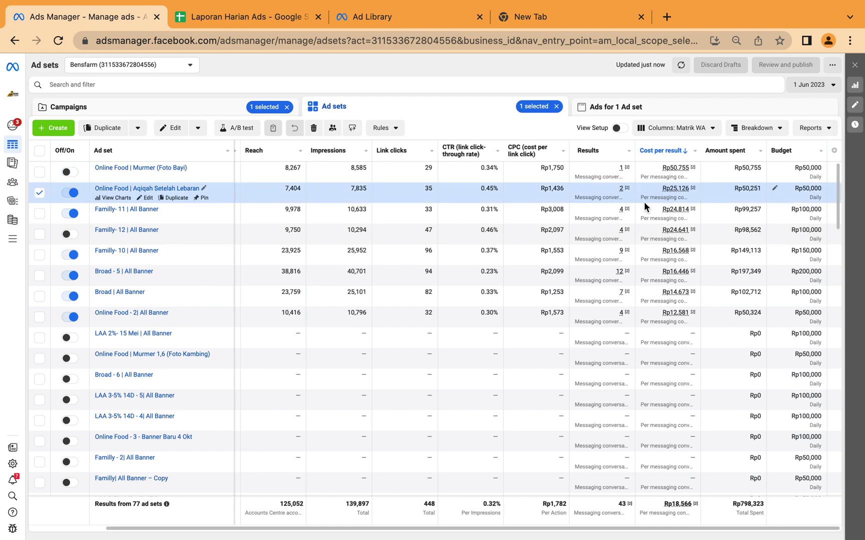
mouse_move(683, 189)
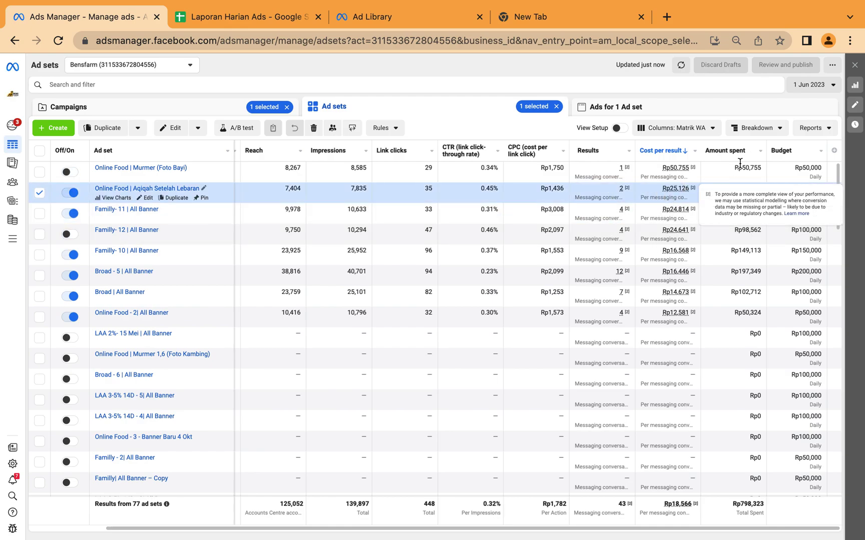
Set the date range to 30 May 2023 – 1 June 2023 and check Aqiqah Setelah Lebaran's cost per result
click(808, 86)
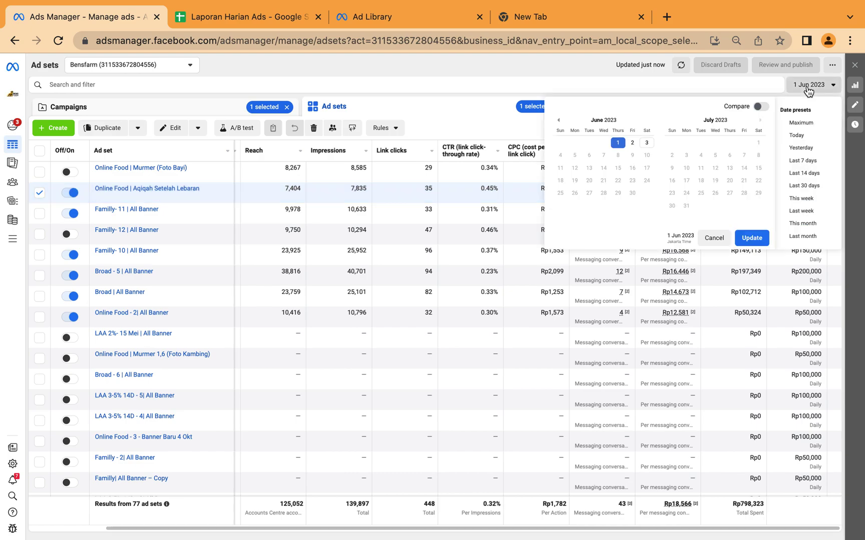
click(559, 122)
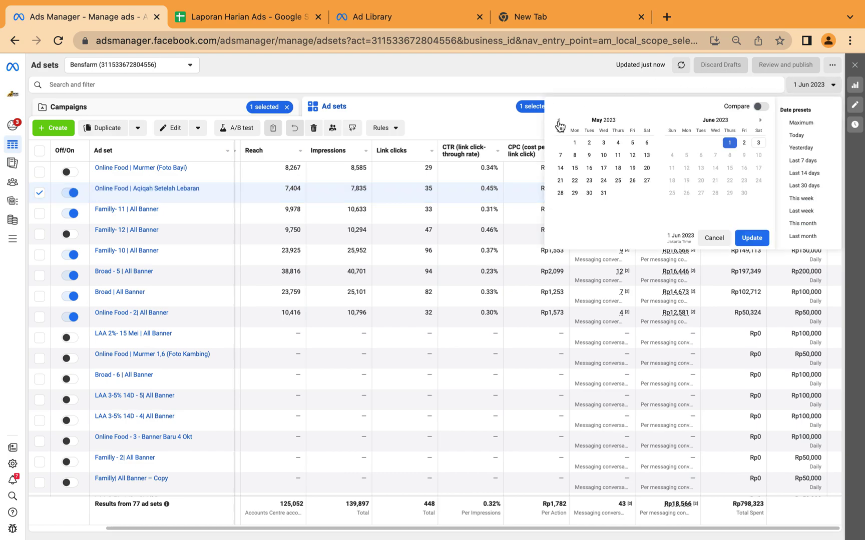
click(590, 194)
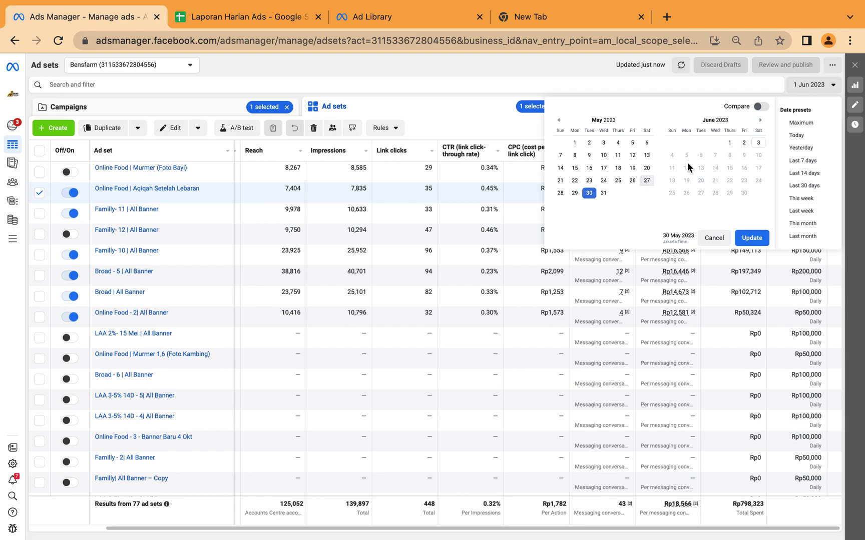
click(729, 143)
click(759, 240)
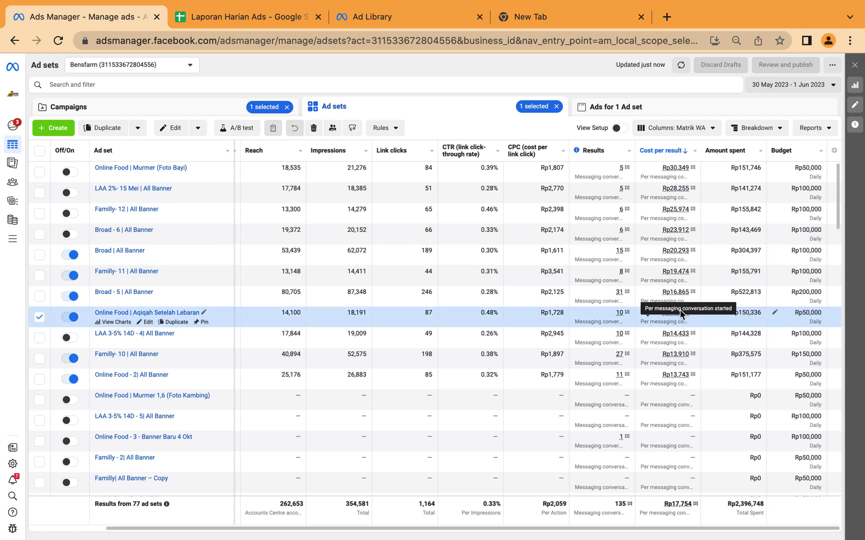
mouse_move(678, 314)
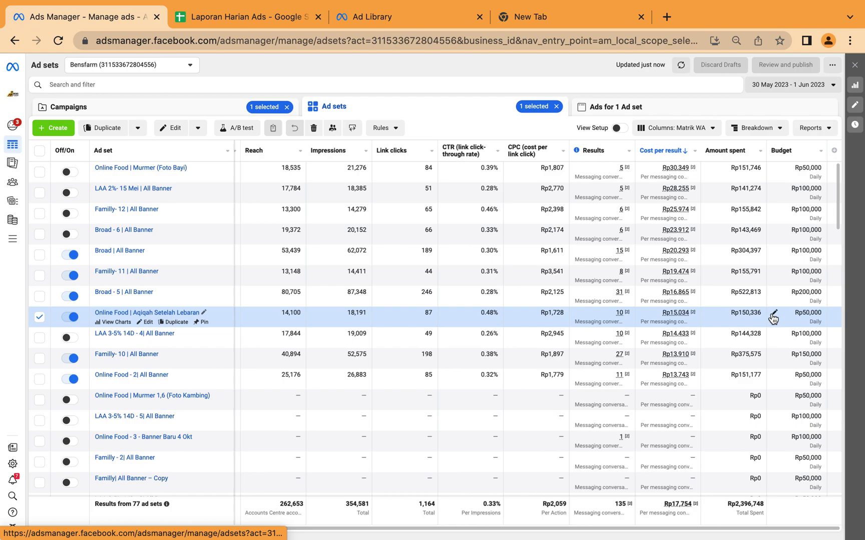
Set the daily budget of the ad set Online Food | Aqiqah Setelah Lebaran to Rp75,000 and publish the change
click(773, 315)
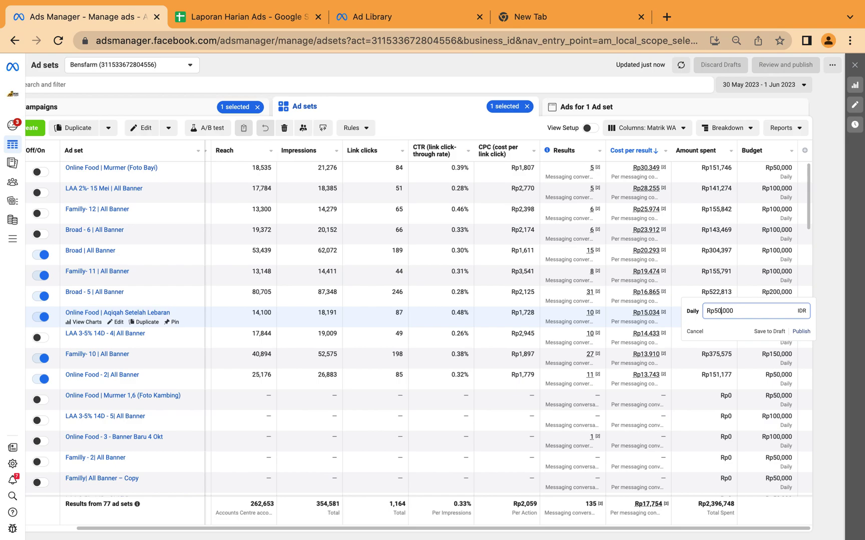
key(BackSpace)
key(BackSpace)
text(75)
click(801, 332)
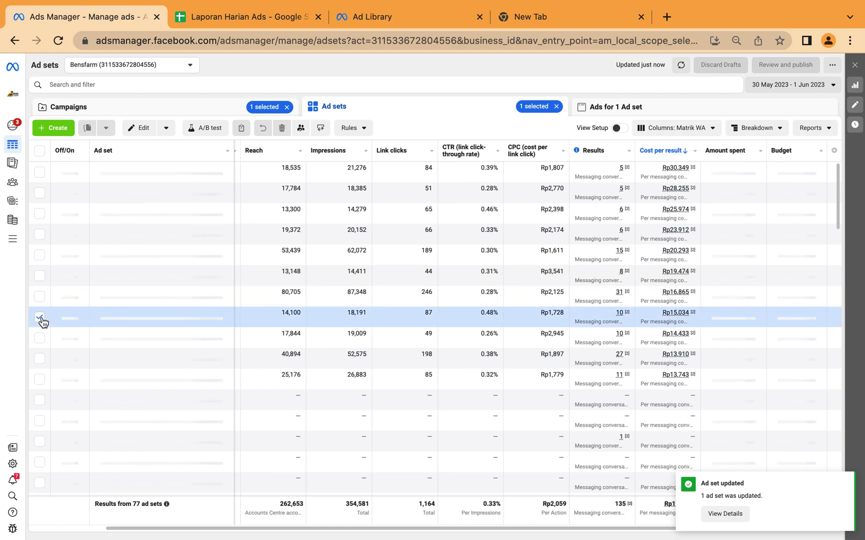
Deselect the ad set Aqiqah Setelah Lebaran and the campaign Phase 1 - Konten Banner, and switch to the Notes app
click(40, 318)
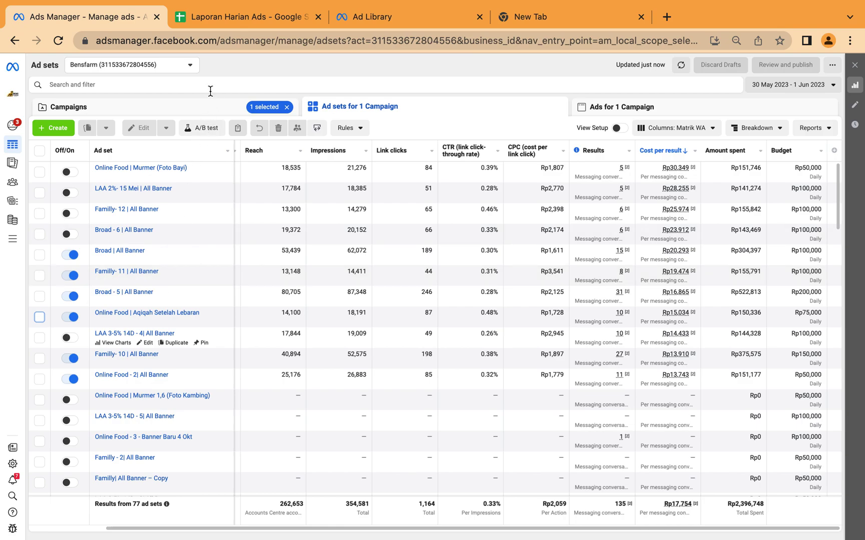
click(208, 114)
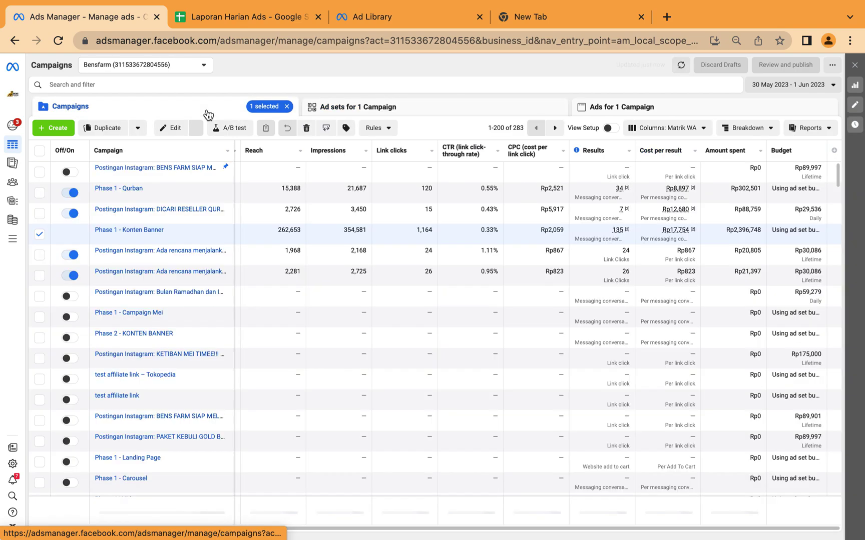
click(40, 235)
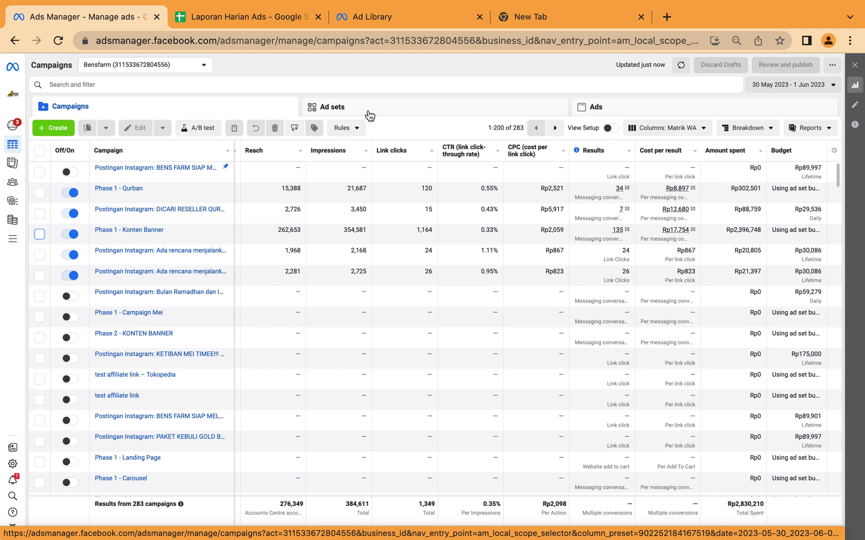
key(ctrl+Left)
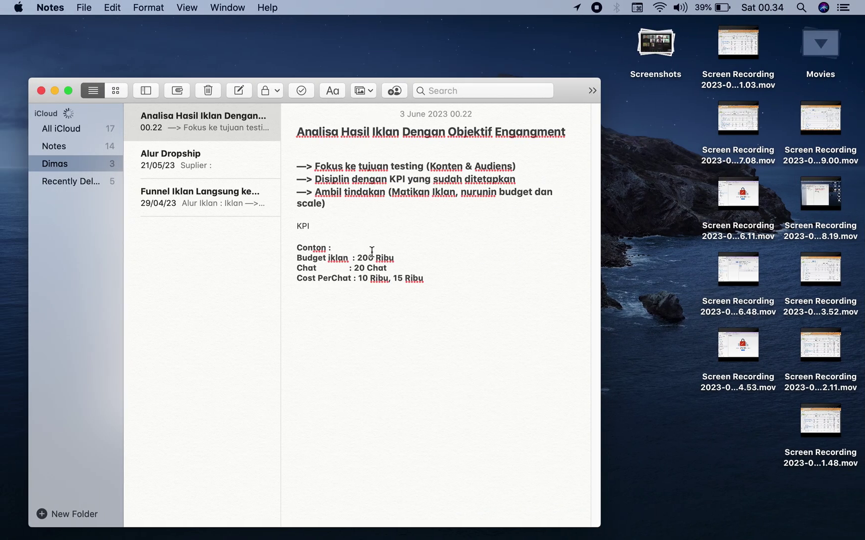